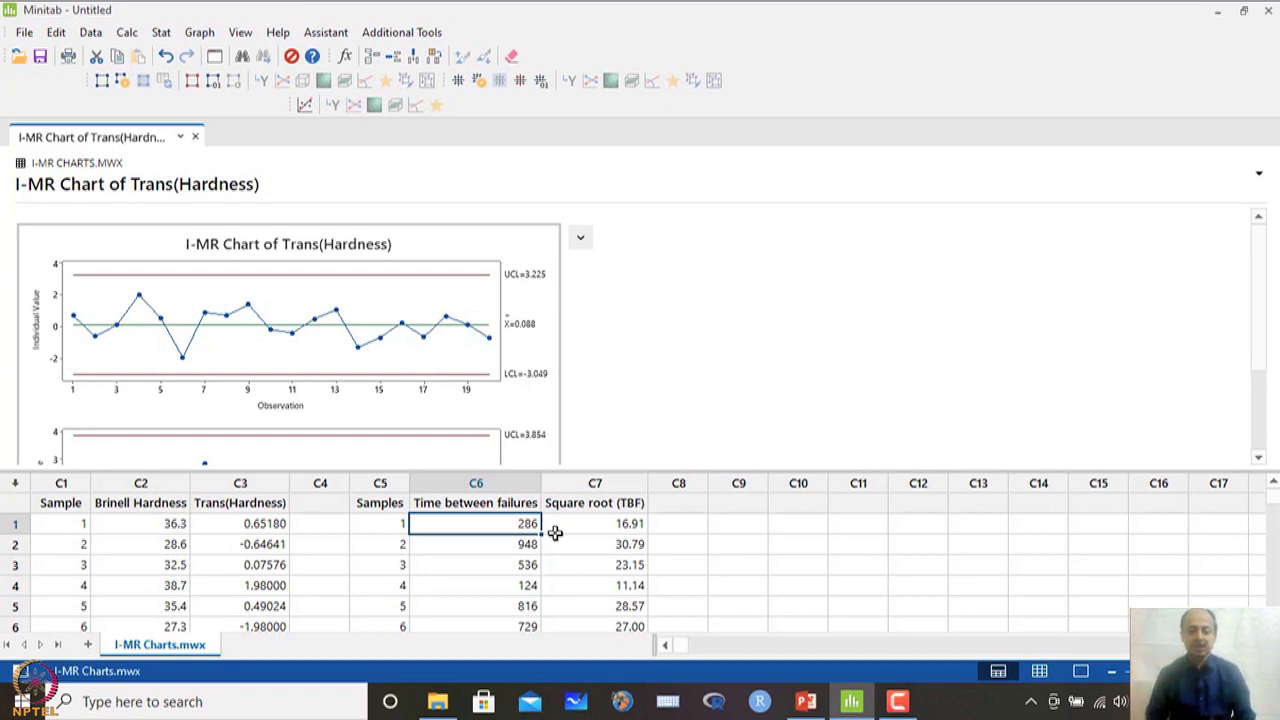
Build an I-MR chart of Time between failures (C6), with mean 710 and UCL 2828, and open it for editing.
{"action": "left_click", "coordinate": [488, 483]}
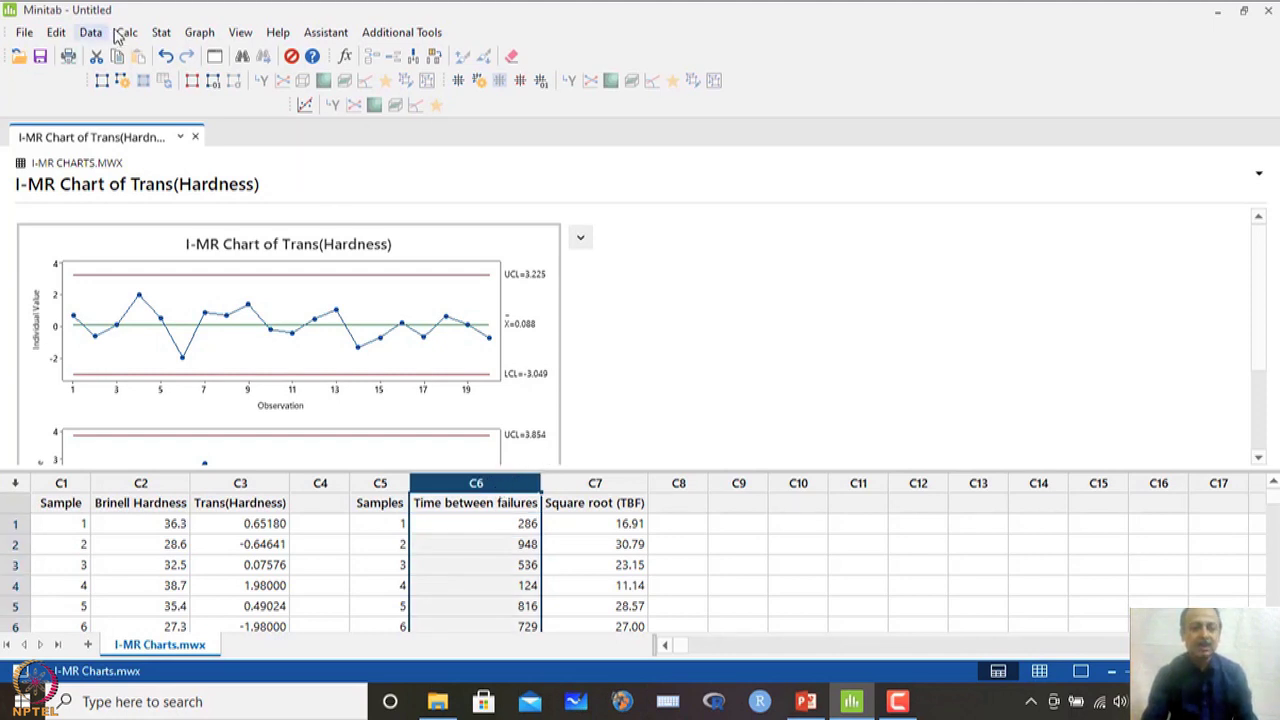
{"action": "left_click", "coordinate": [161, 32]}
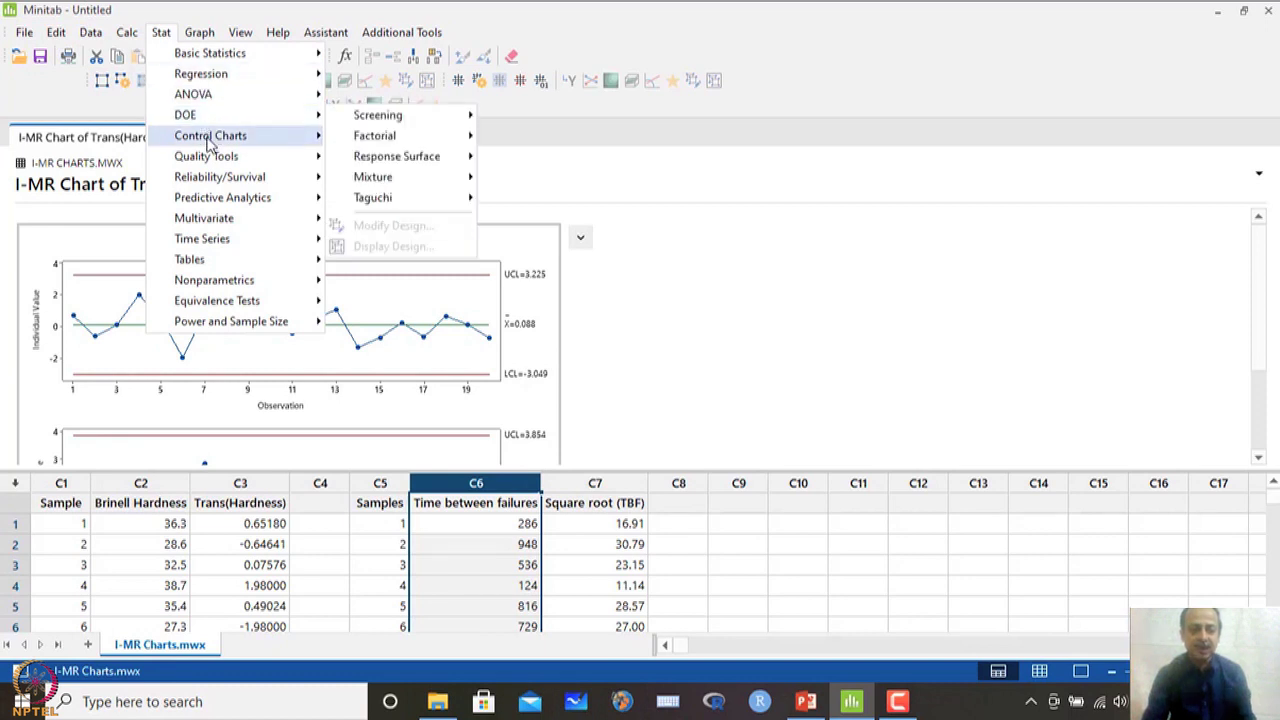
{"action": "mouse_move", "coordinate": [205, 138]}
{"action": "mouse_move", "coordinate": [435, 168]}
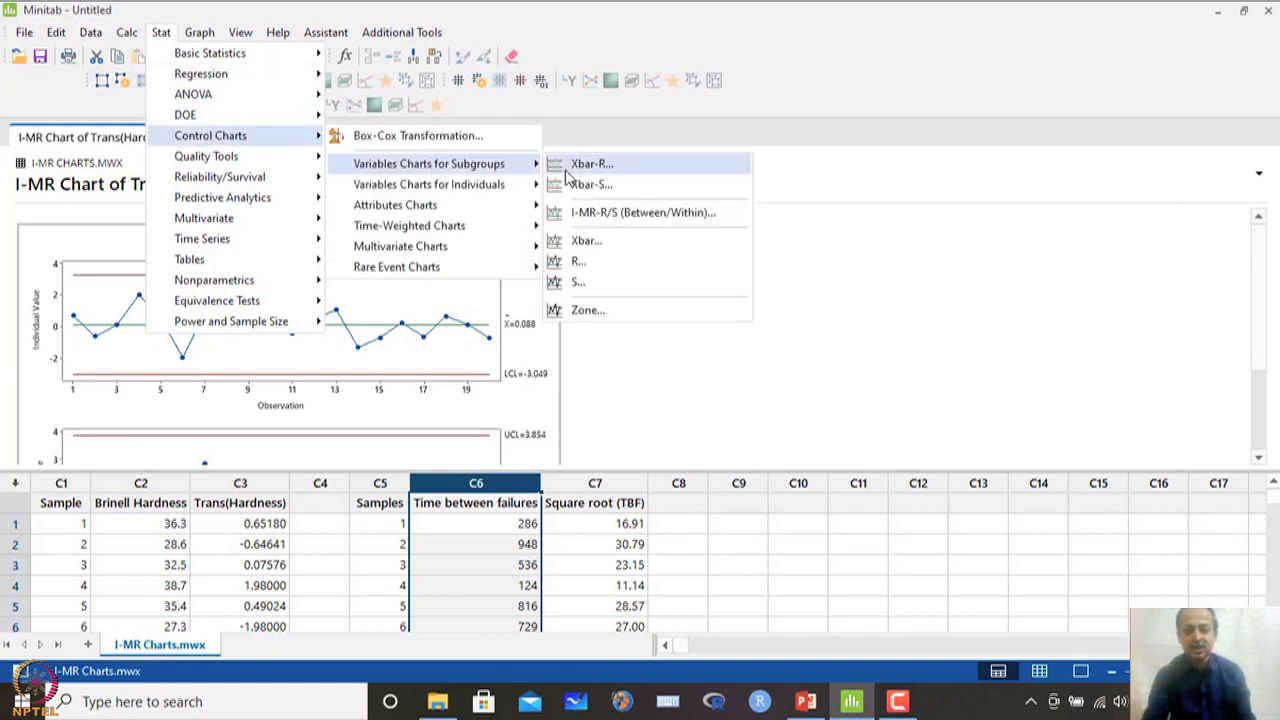
{"action": "mouse_move", "coordinate": [486, 186]}
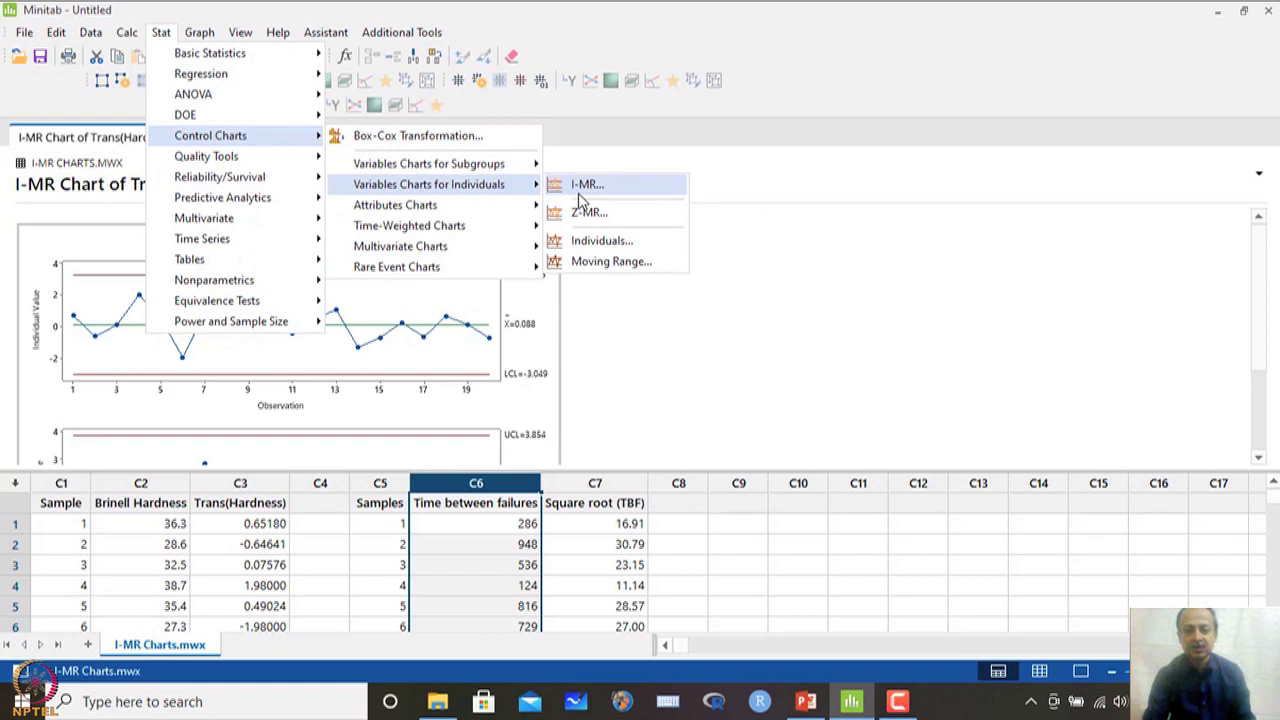
{"action": "left_click", "coordinate": [587, 184]}
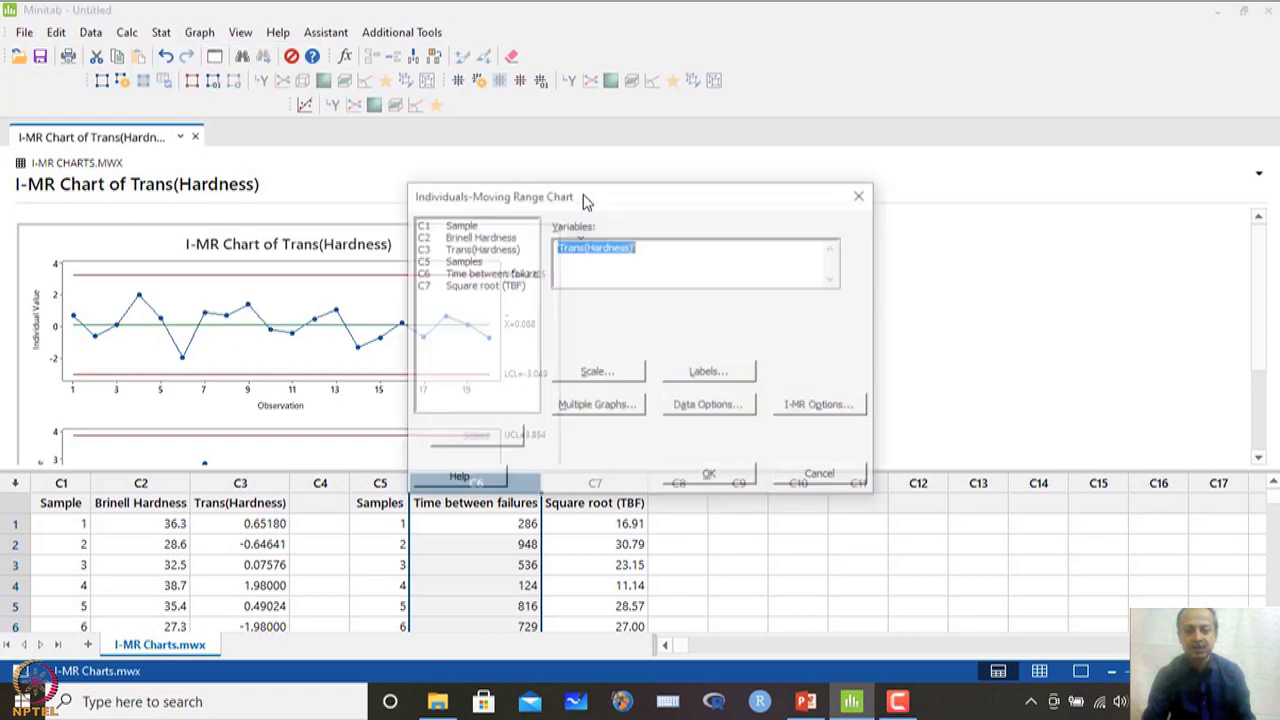
{"action": "double_click", "coordinate": [495, 272]}
{"action": "left_click", "coordinate": [705, 478]}
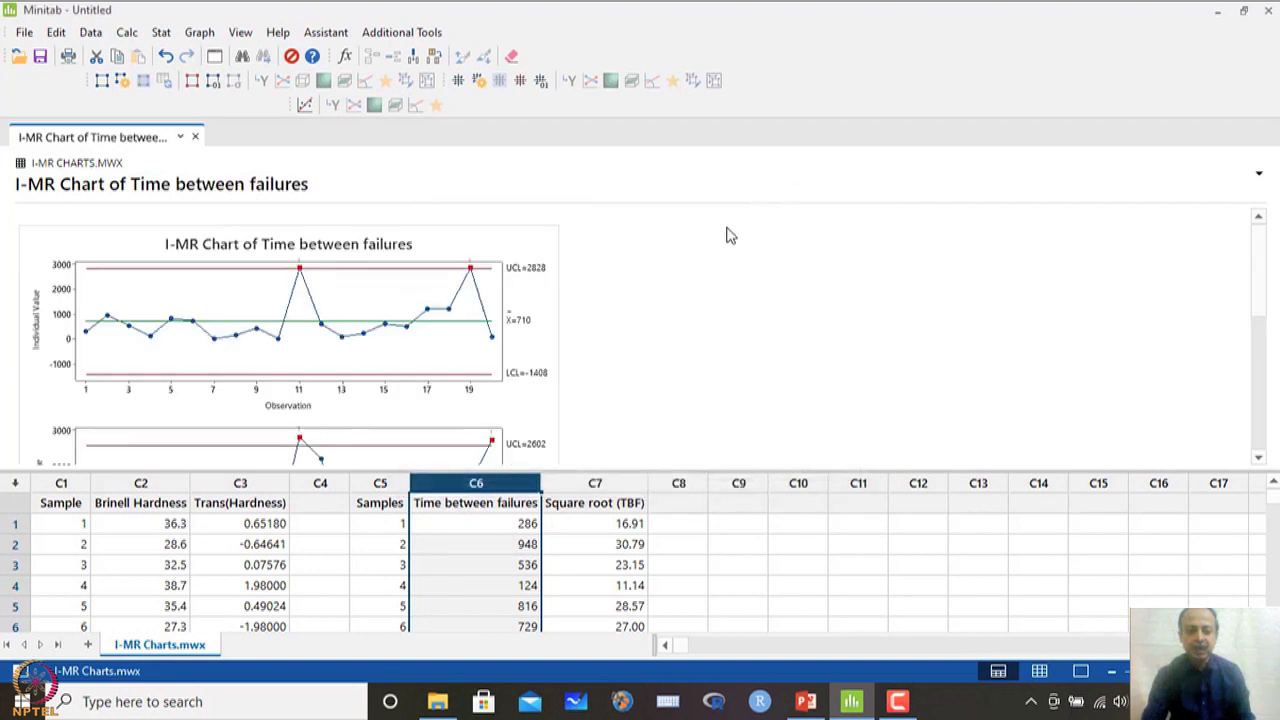
{"action": "double_click", "coordinate": [532, 297]}
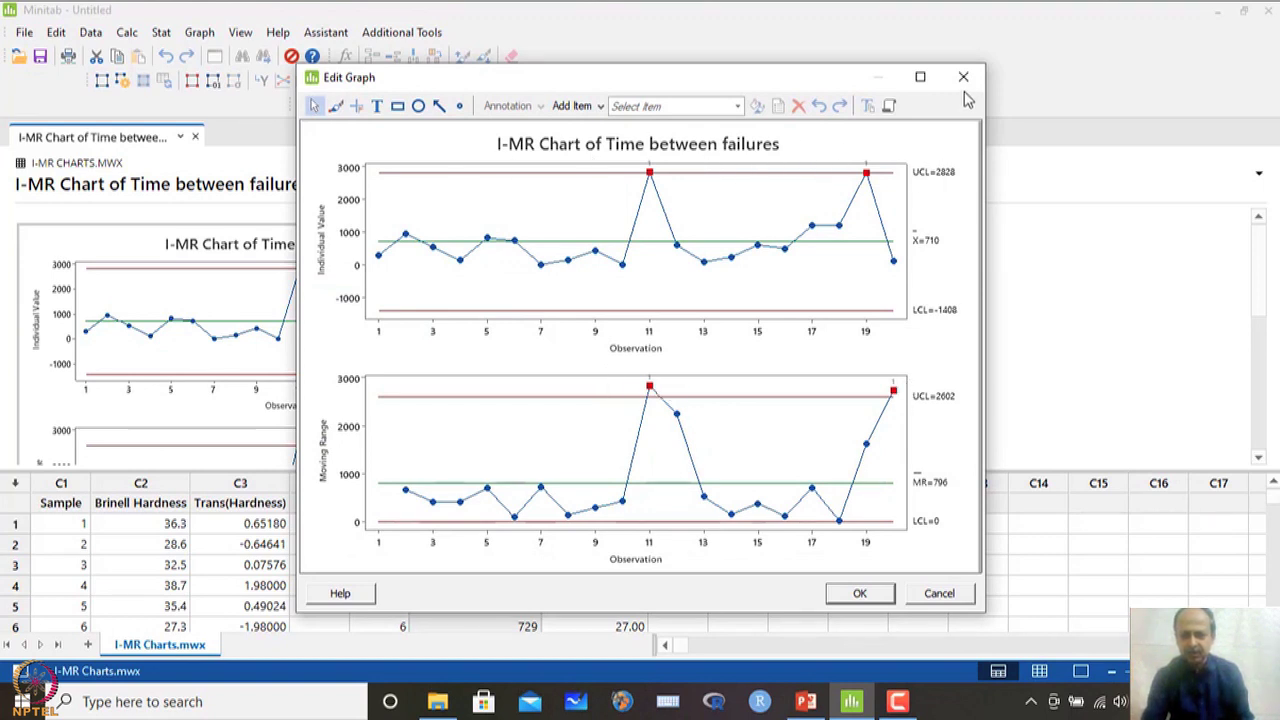
Build an I-MR chart of Square root (TBF) (C7), with mean 22.8 and UCL 65.0, and open it for editing.
{"action": "left_click", "coordinate": [964, 79]}
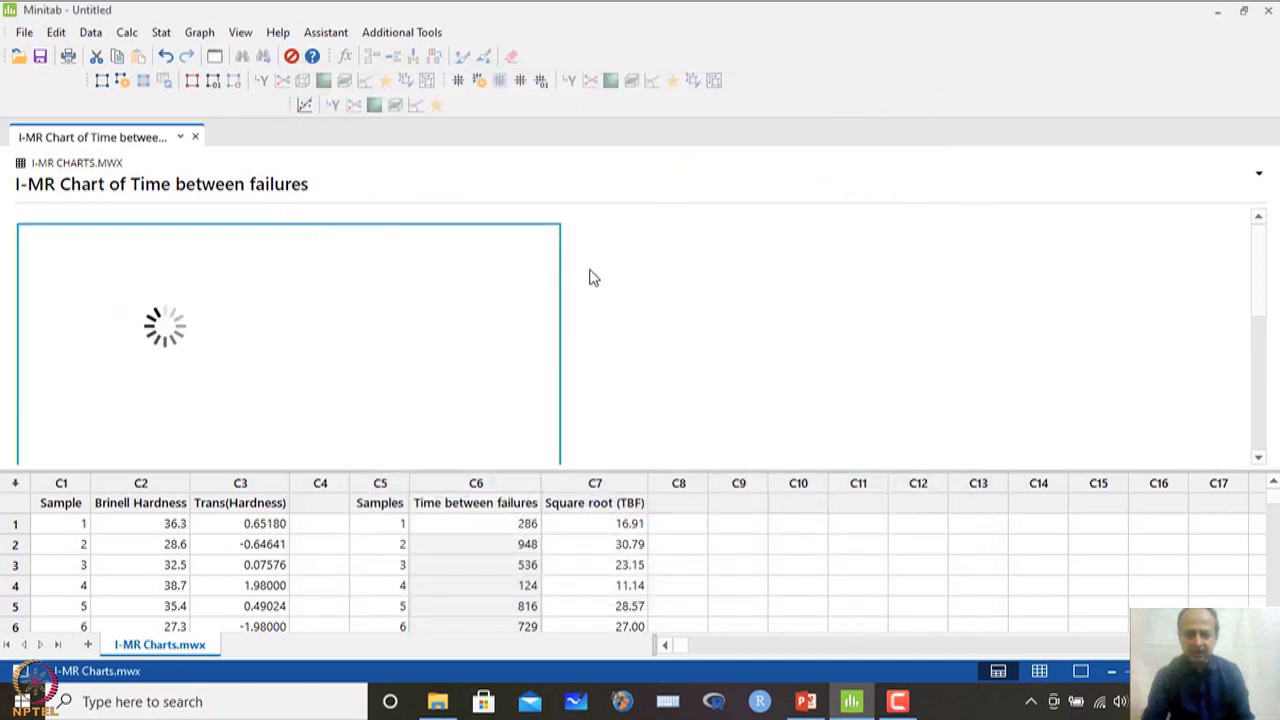
{"action": "left_click", "coordinate": [161, 32]}
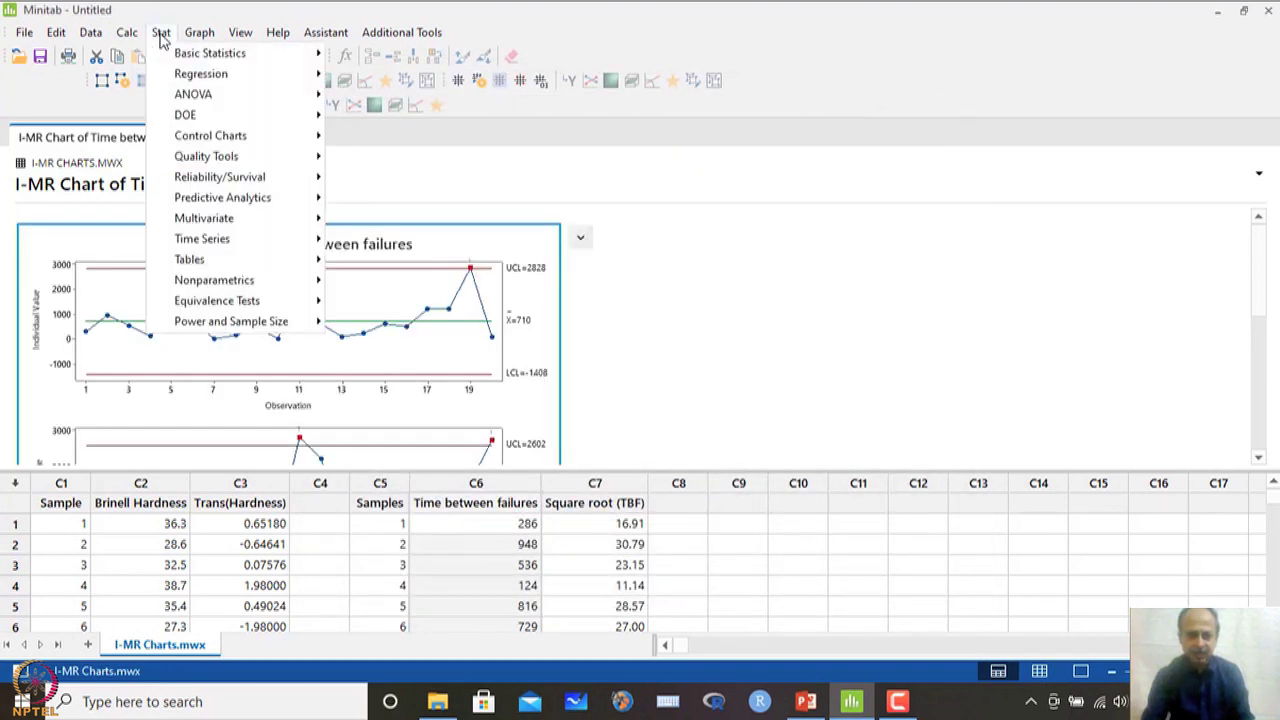
{"action": "mouse_move", "coordinate": [185, 118]}
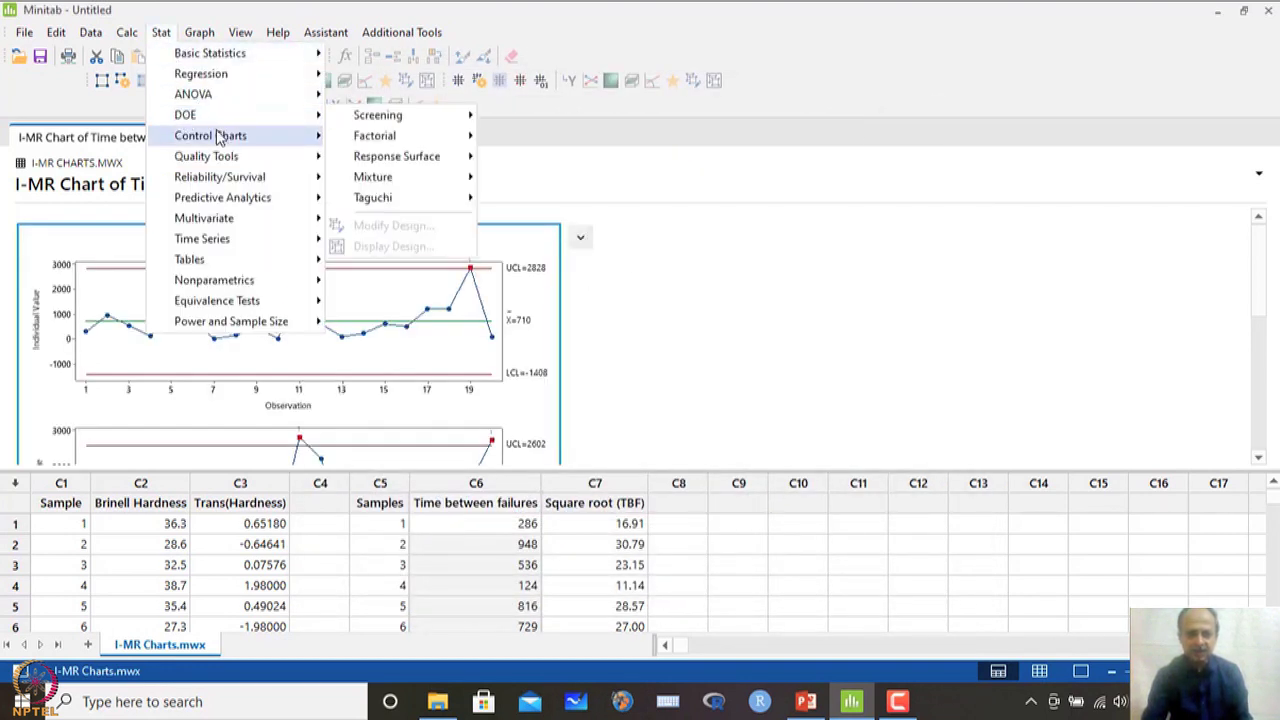
{"action": "mouse_move", "coordinate": [220, 135]}
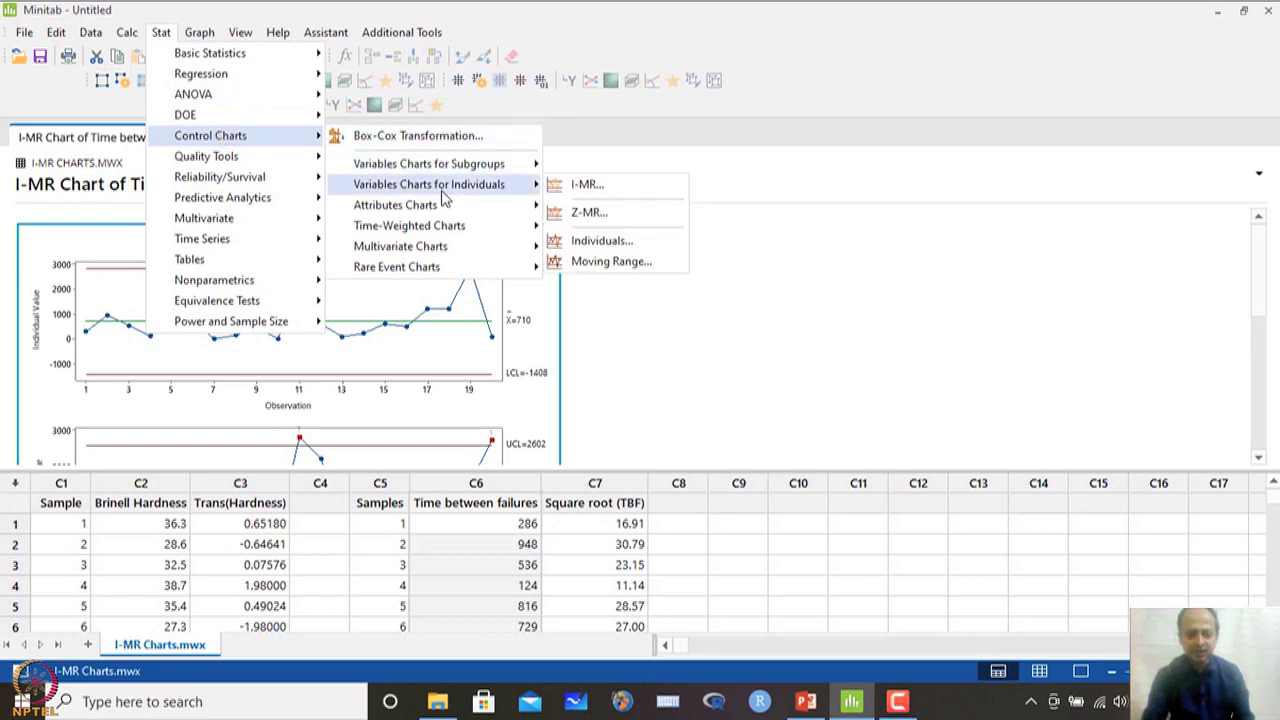
{"action": "mouse_move", "coordinate": [447, 198]}
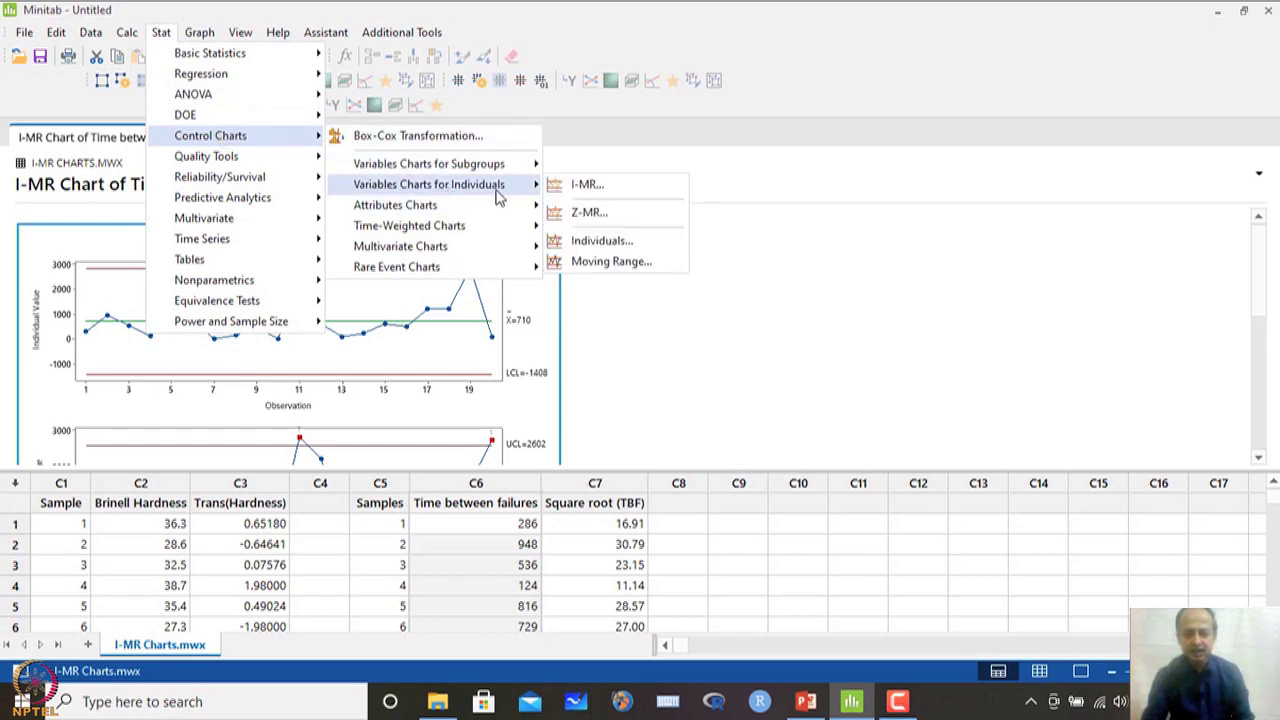
{"action": "left_click", "coordinate": [590, 184]}
{"action": "double_click", "coordinate": [510, 287]}
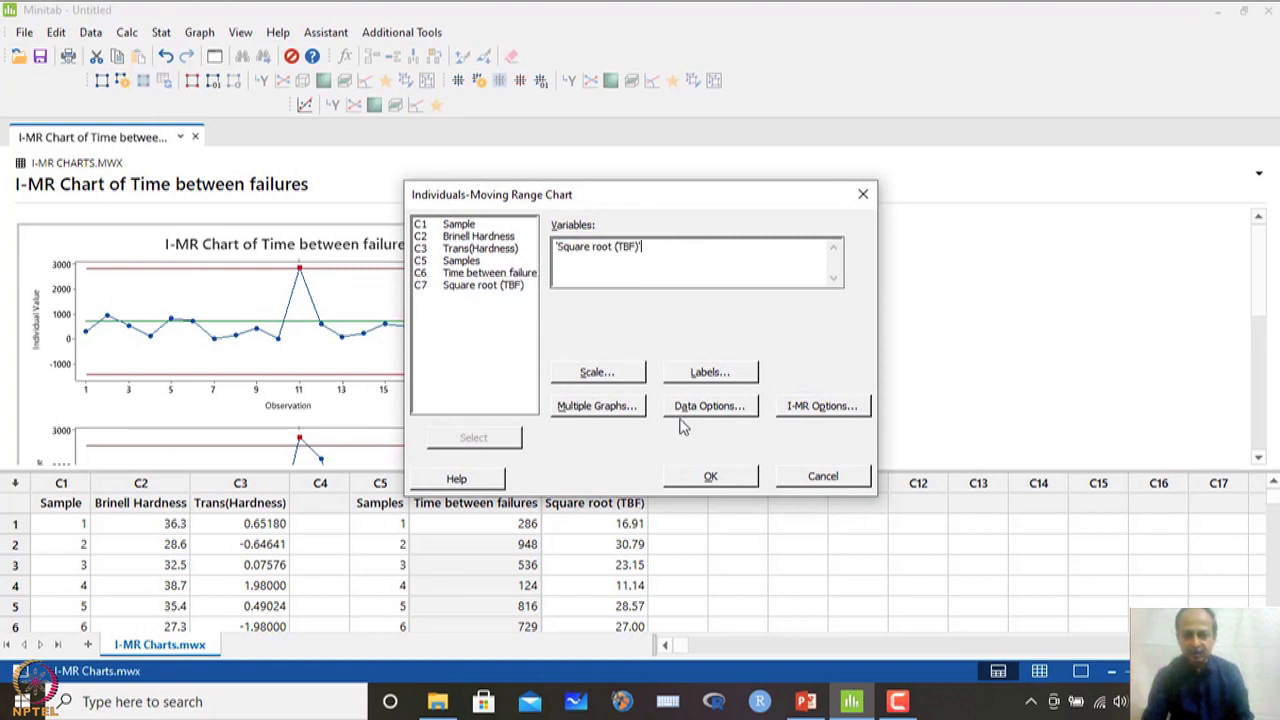
{"action": "left_click", "coordinate": [710, 478]}
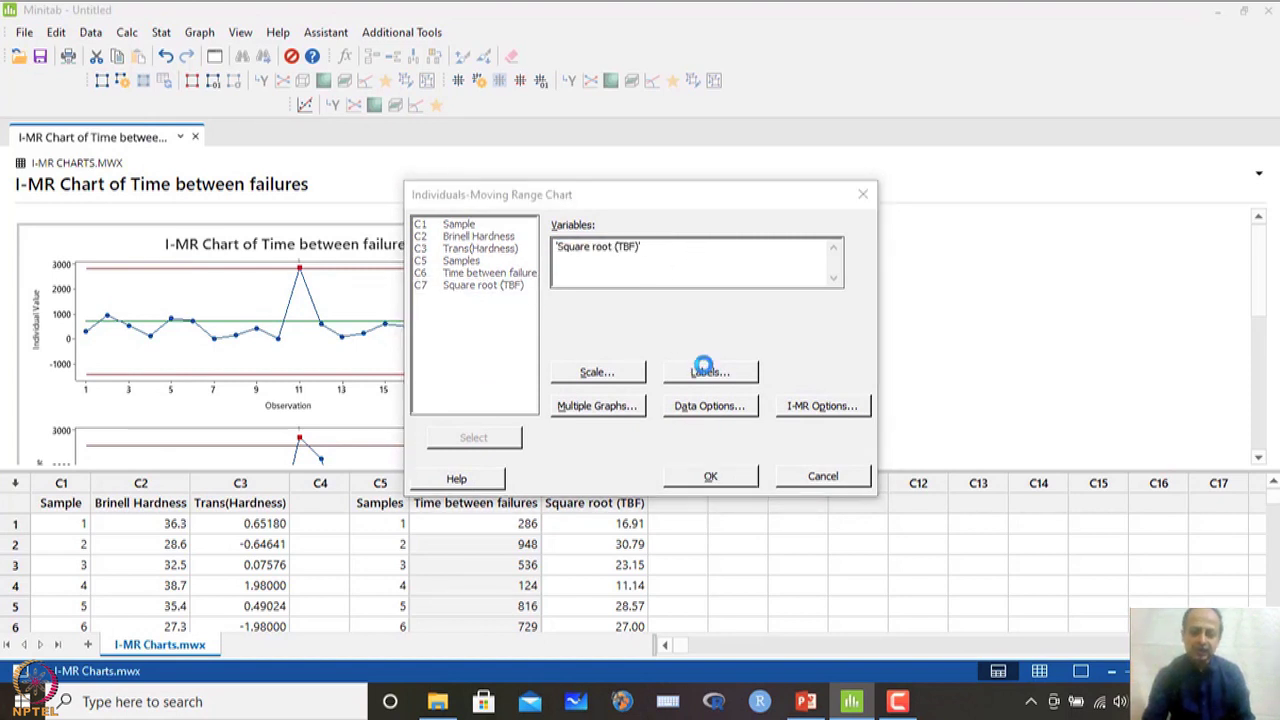
{"action": "double_click", "coordinate": [505, 300]}
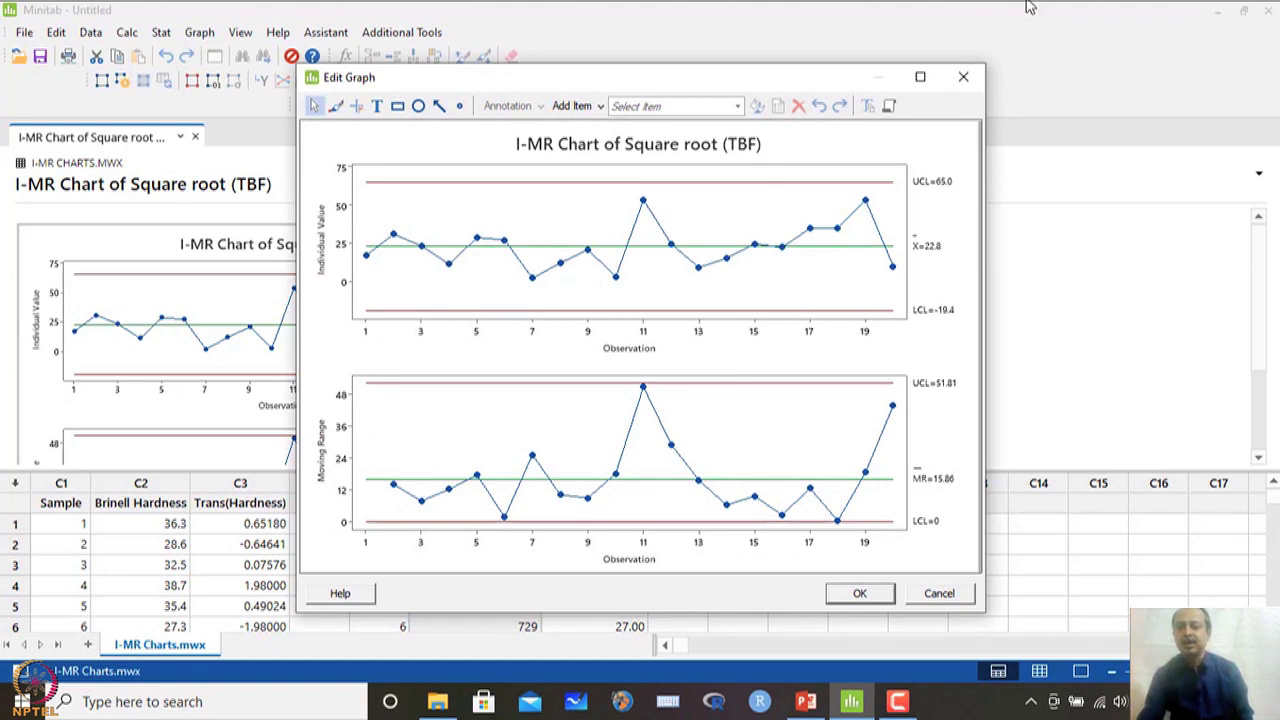
Review the Square root (TBF) chart maximized, then close the graph editor.
{"action": "left_click", "coordinate": [920, 76]}
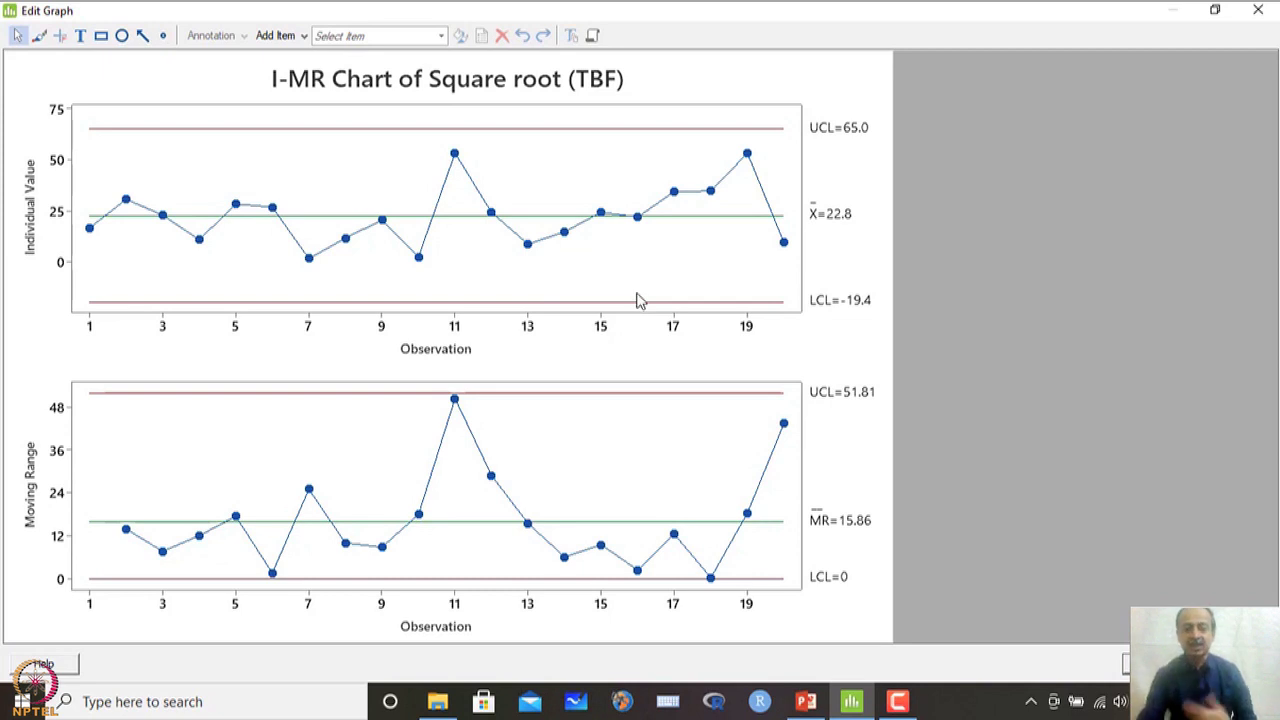
{"action": "left_click", "coordinate": [1259, 11]}
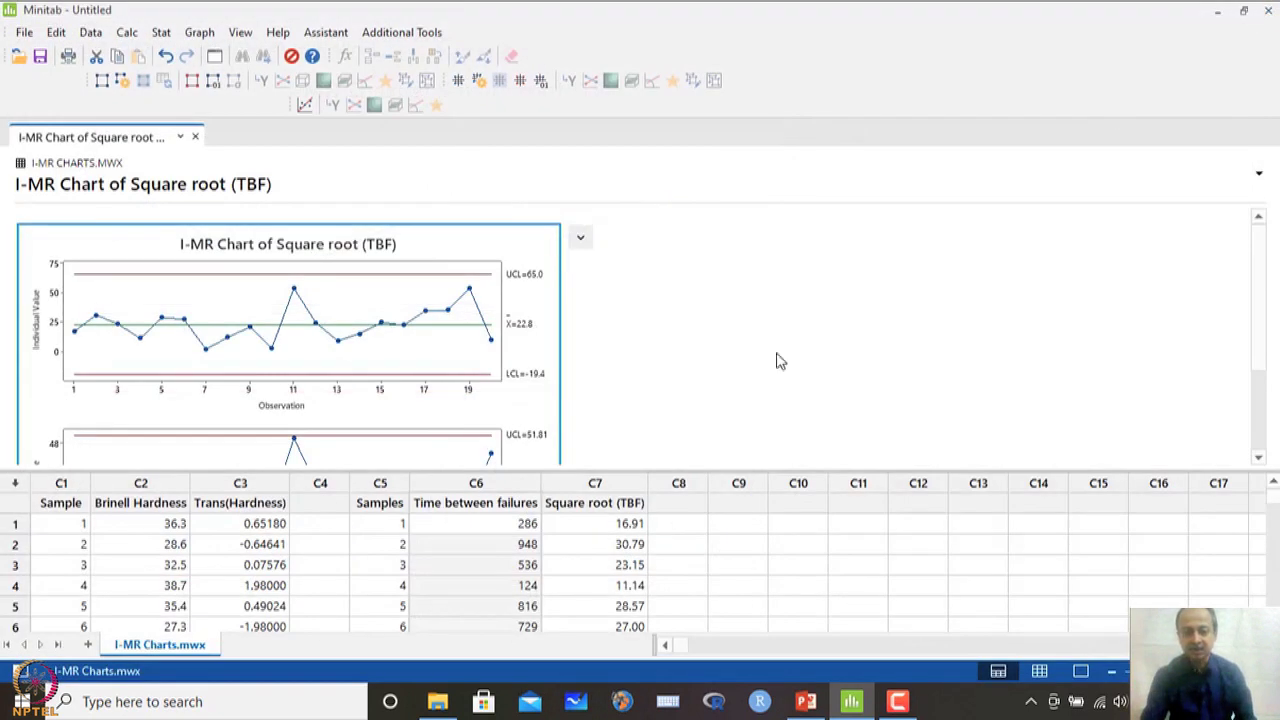
Point out the 30.79 value and the Square root (TBF) column header, then switch to lecture slide 28.
{"action": "left_click", "coordinate": [596, 547]}
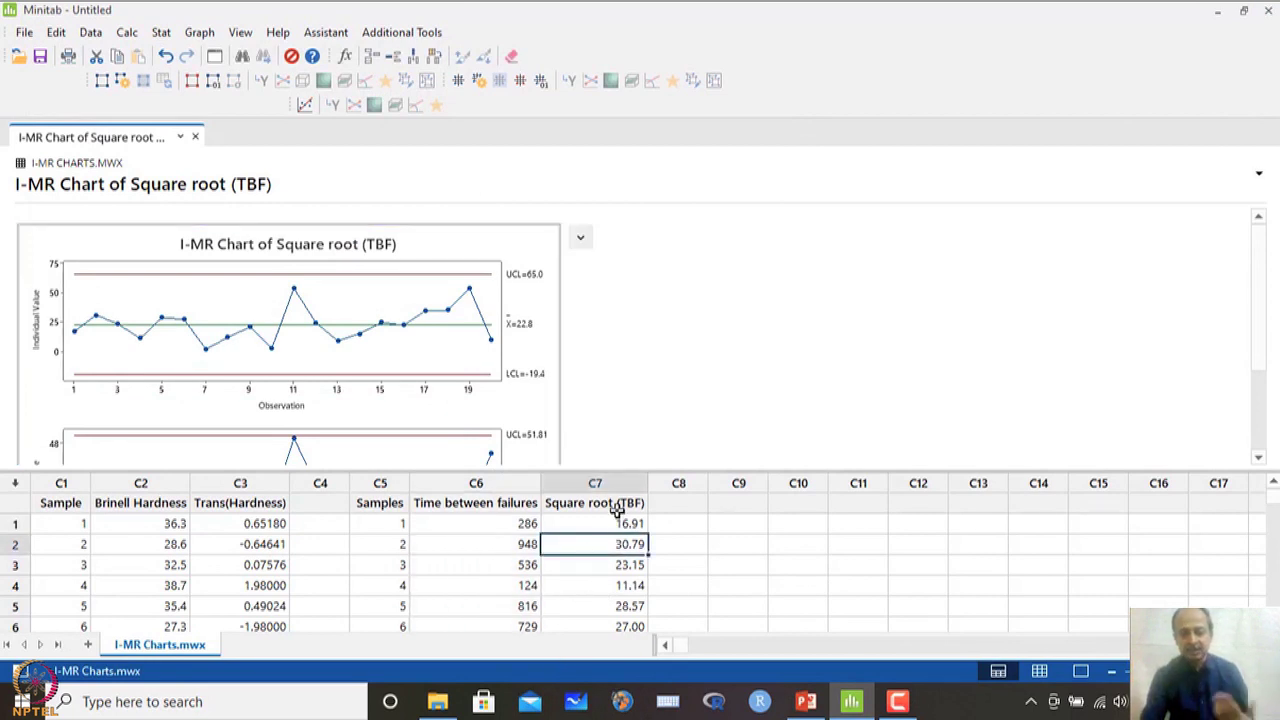
{"action": "left_click", "coordinate": [617, 506]}
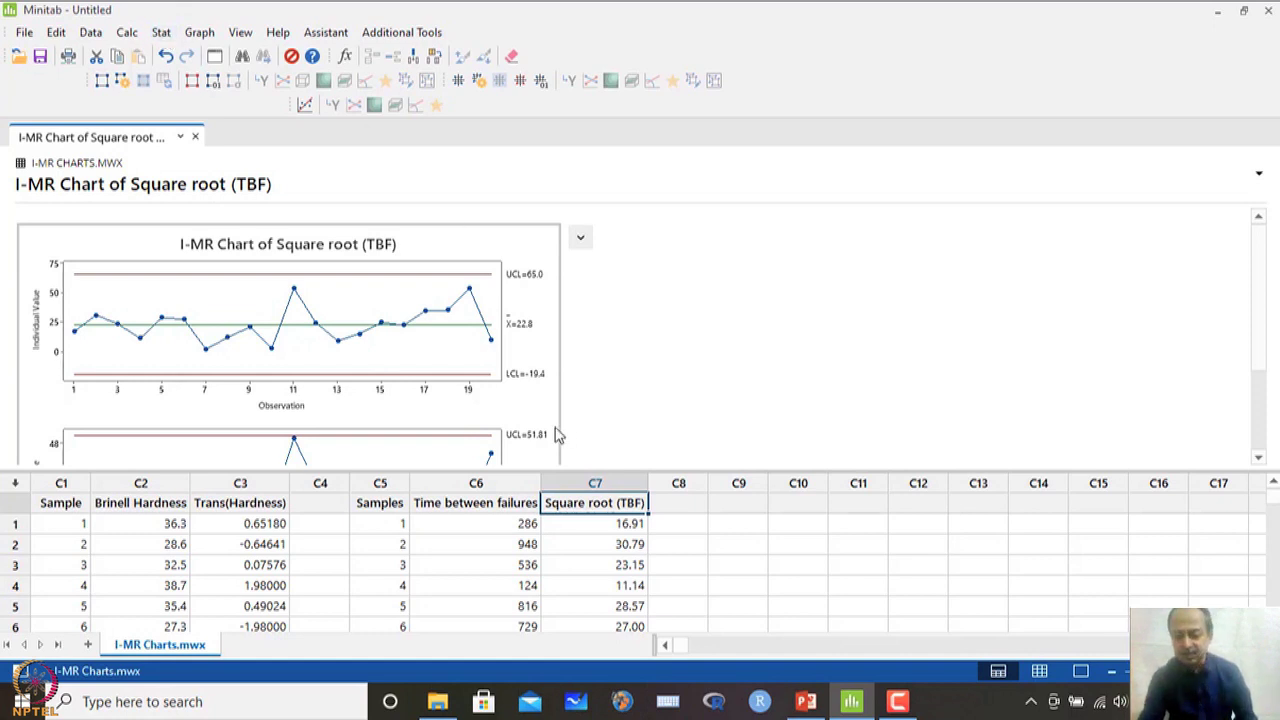
{"action": "left_click", "coordinate": [806, 701]}
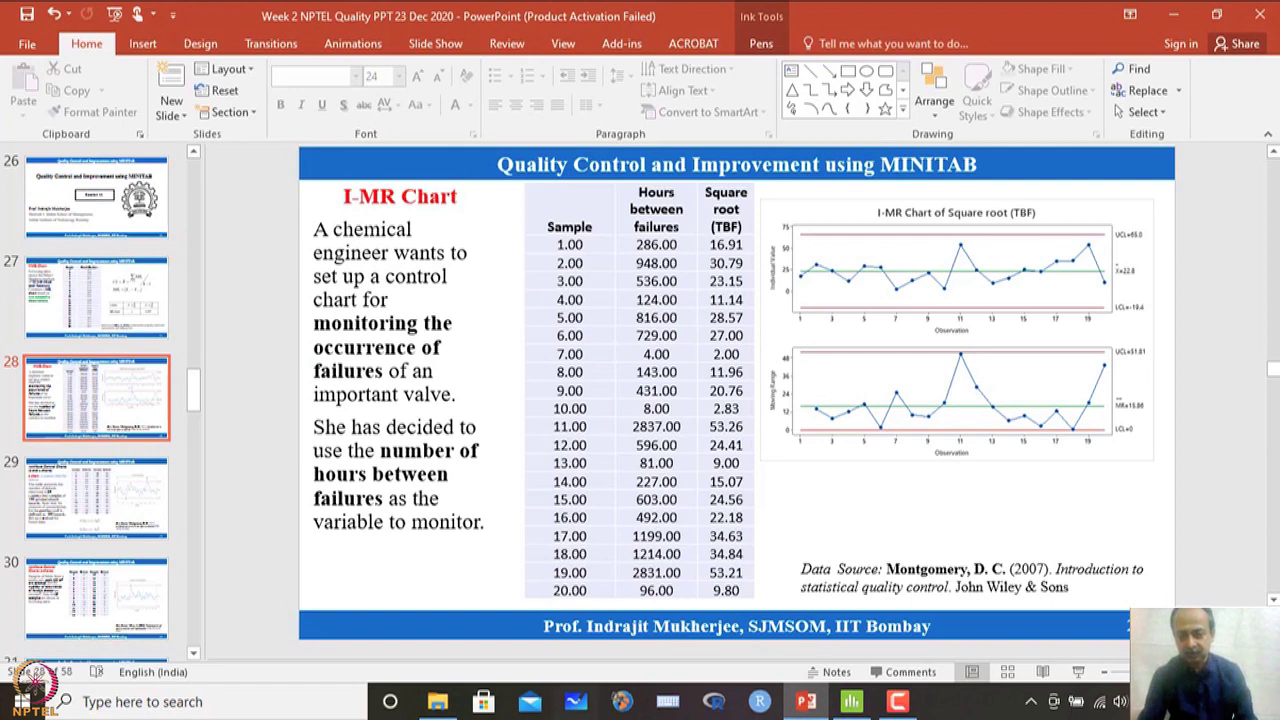
Present slide 28 full screen and advance to the c chart of defects slide.
{"action": "left_click", "coordinate": [1080, 671]}
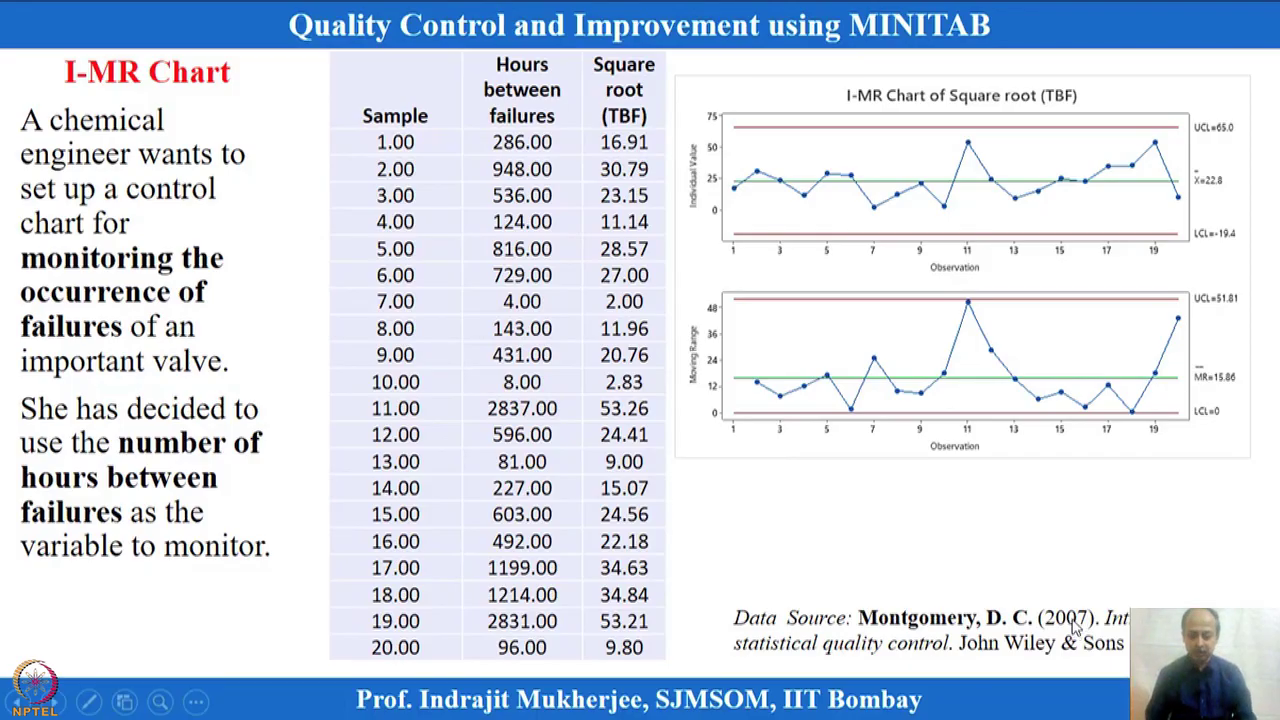
{"action": "key", "text": "Right"}
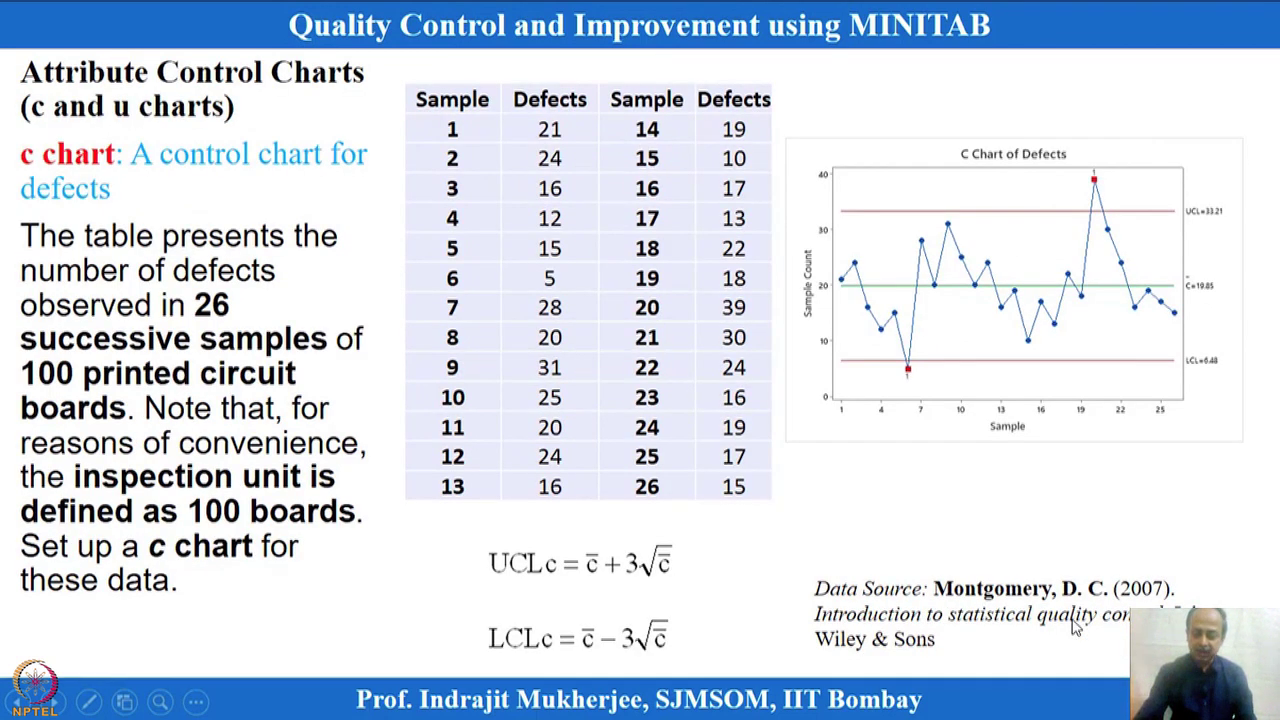
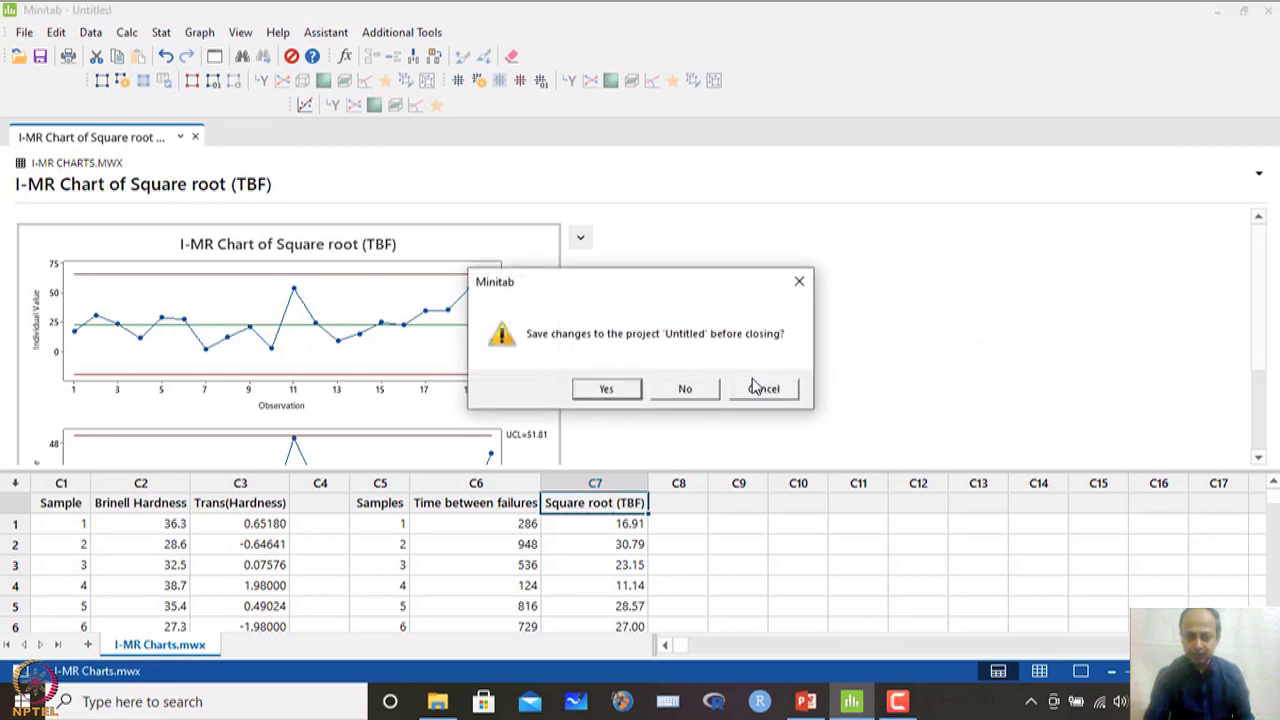
Discard the unsaved Minitab project and open the C-chart worksheet from the Week 2 folder.
{"action": "left_click", "coordinate": [689, 390]}
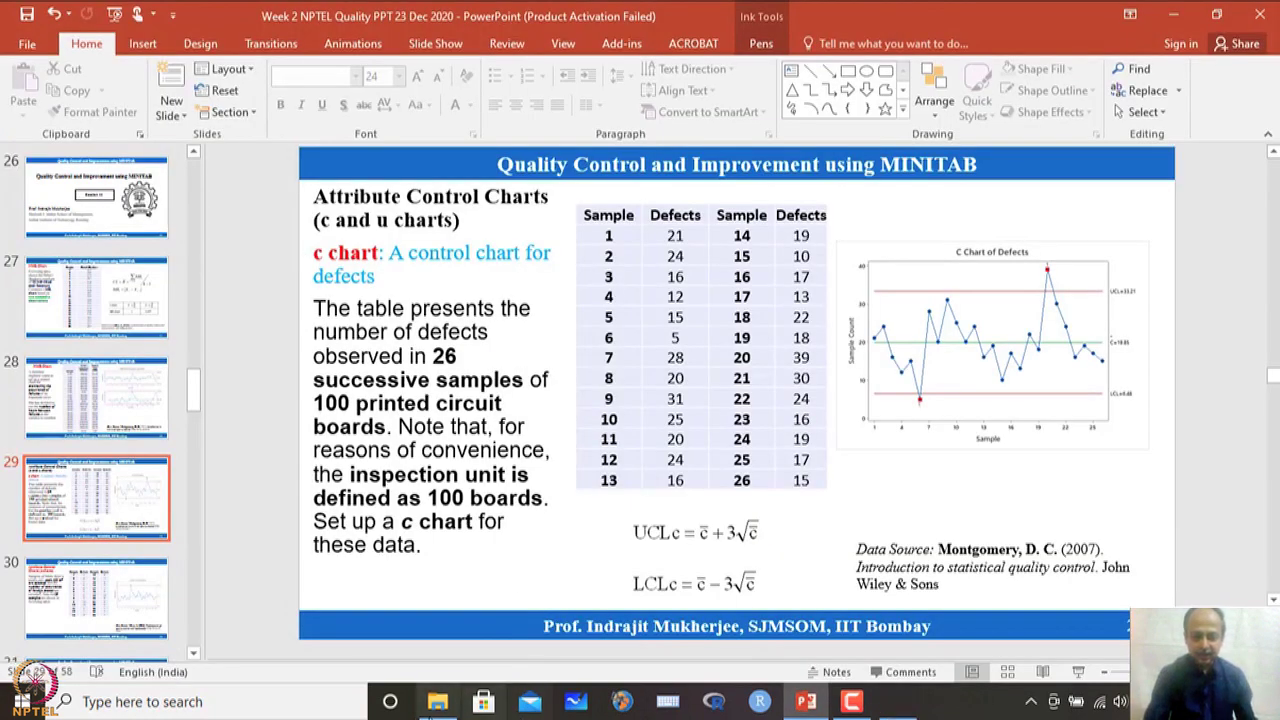
{"action": "left_click", "coordinate": [437, 701]}
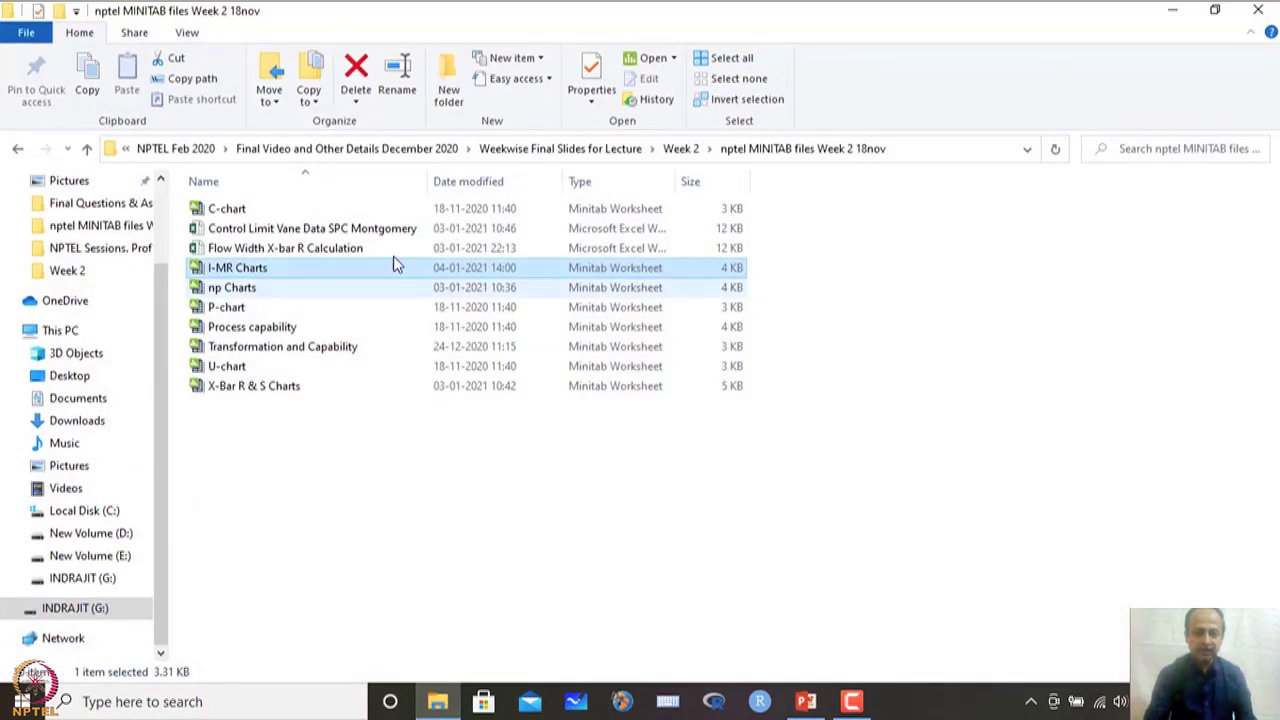
{"action": "double_click", "coordinate": [224, 208]}
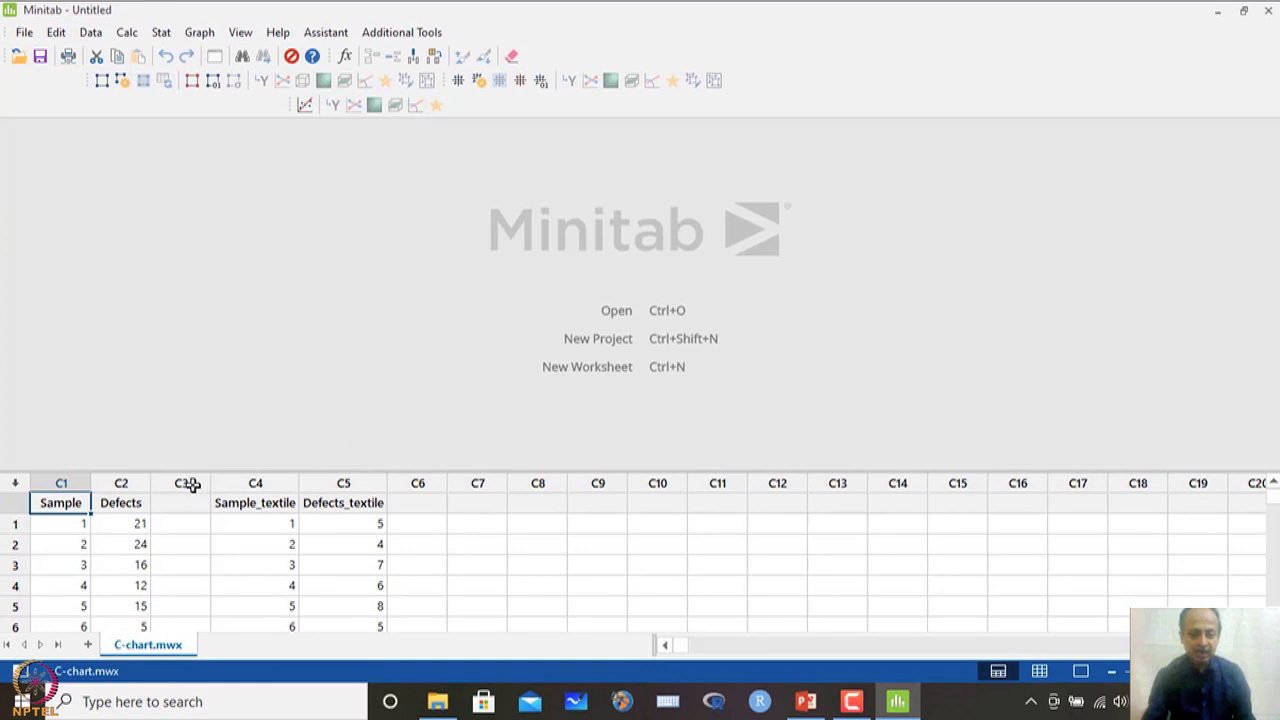
{"action": "left_click", "coordinate": [120, 524]}
{"action": "left_click", "coordinate": [805, 704]}
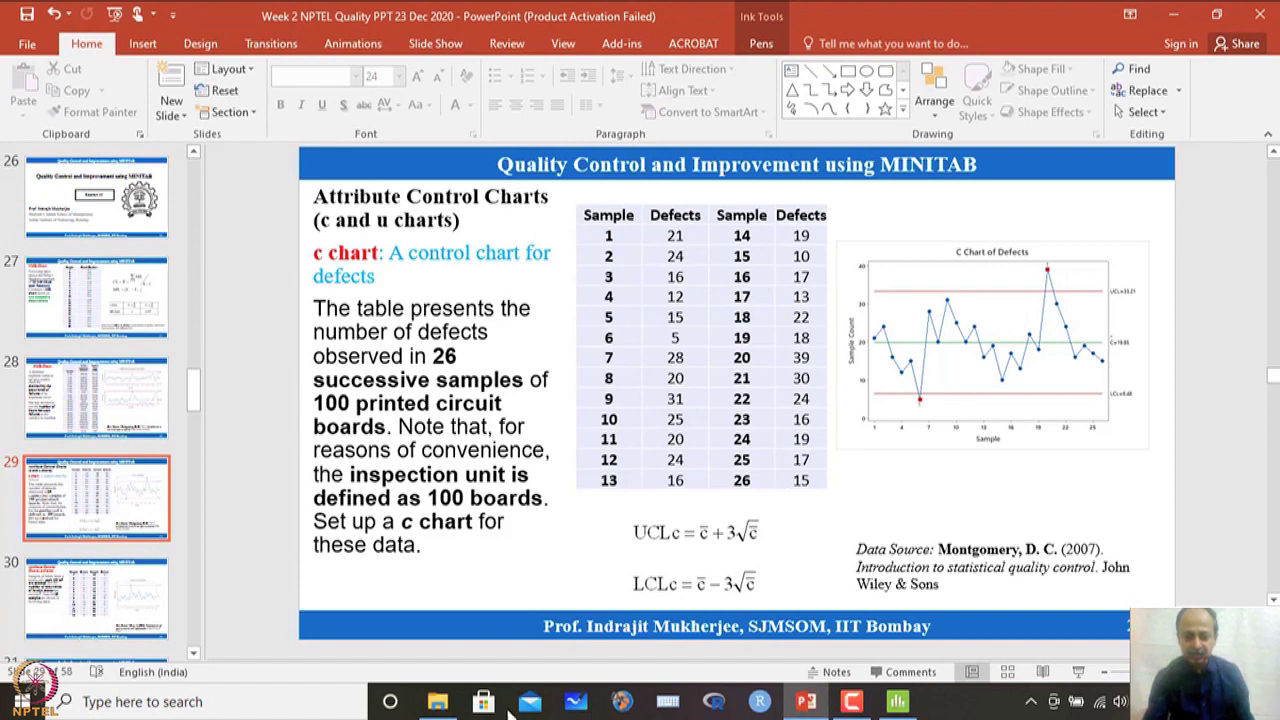
{"action": "left_click", "coordinate": [897, 704]}
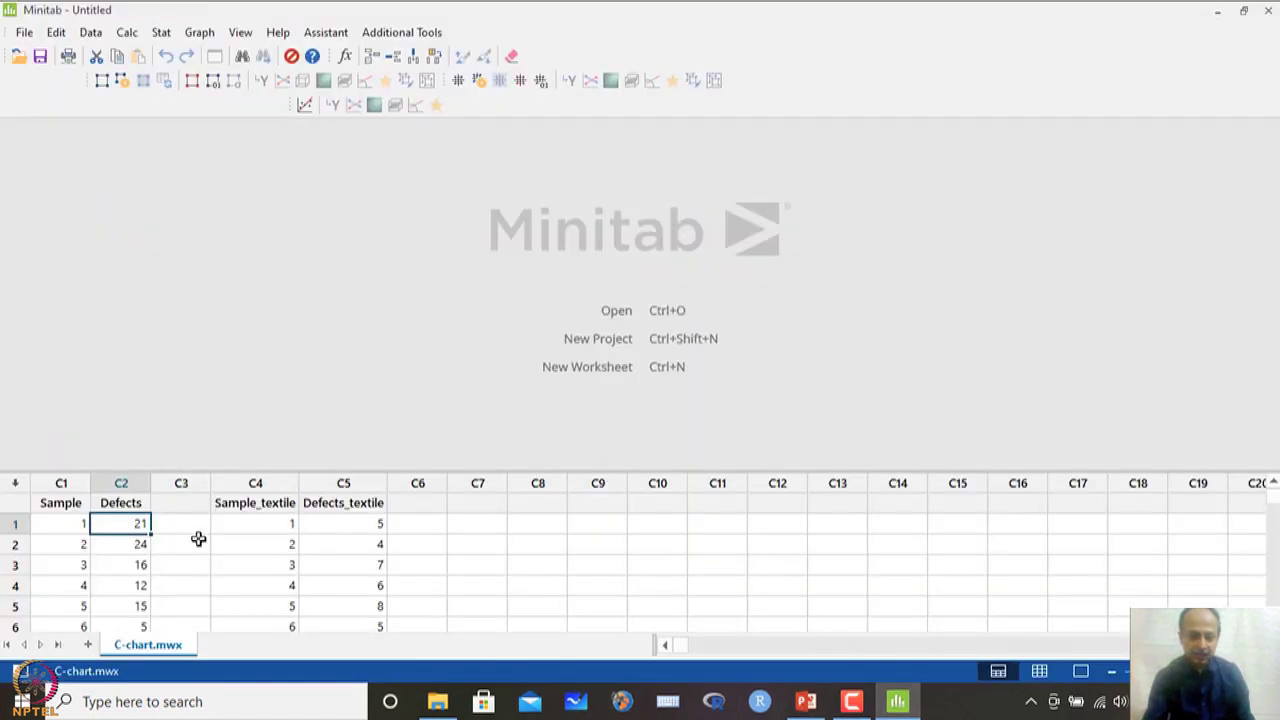
{"action": "scroll", "coordinate": [125, 570], "scroll_direction": "down", "scroll_amount": 7}
{"action": "left_click_drag", "start_coordinate": [103, 605], "coordinate": [116, 497]}
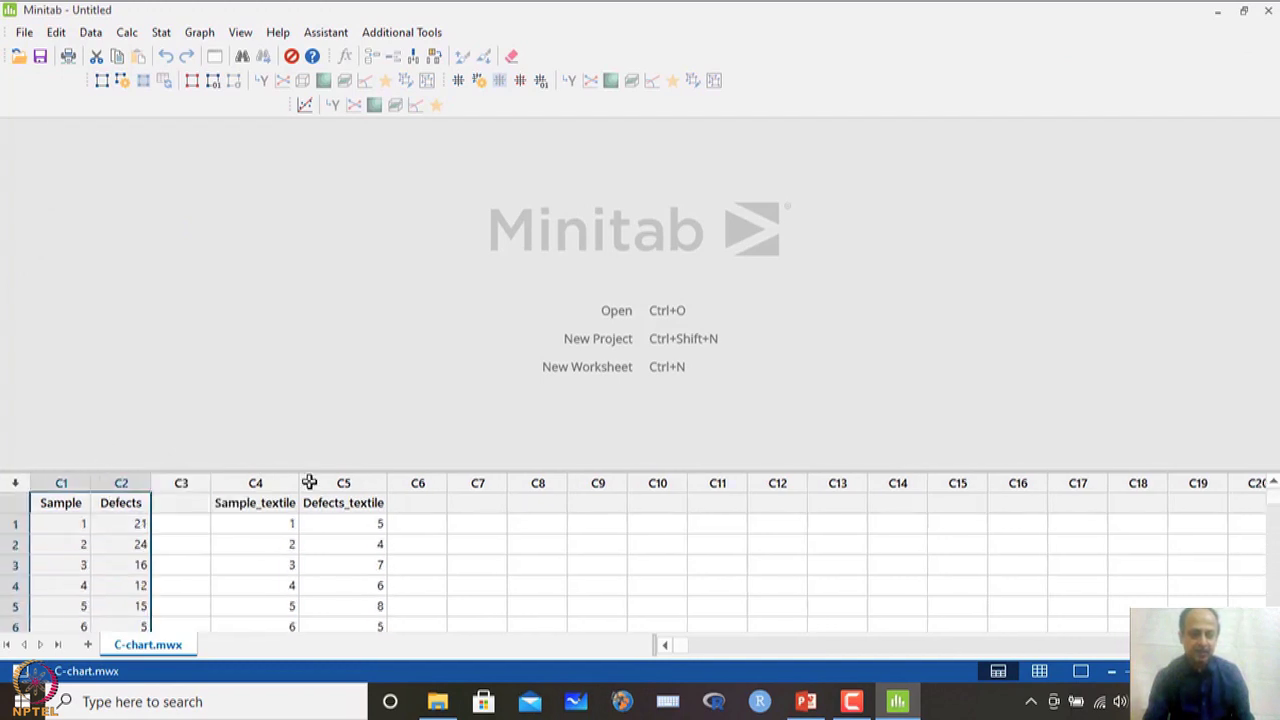
{"action": "left_click", "coordinate": [806, 703]}
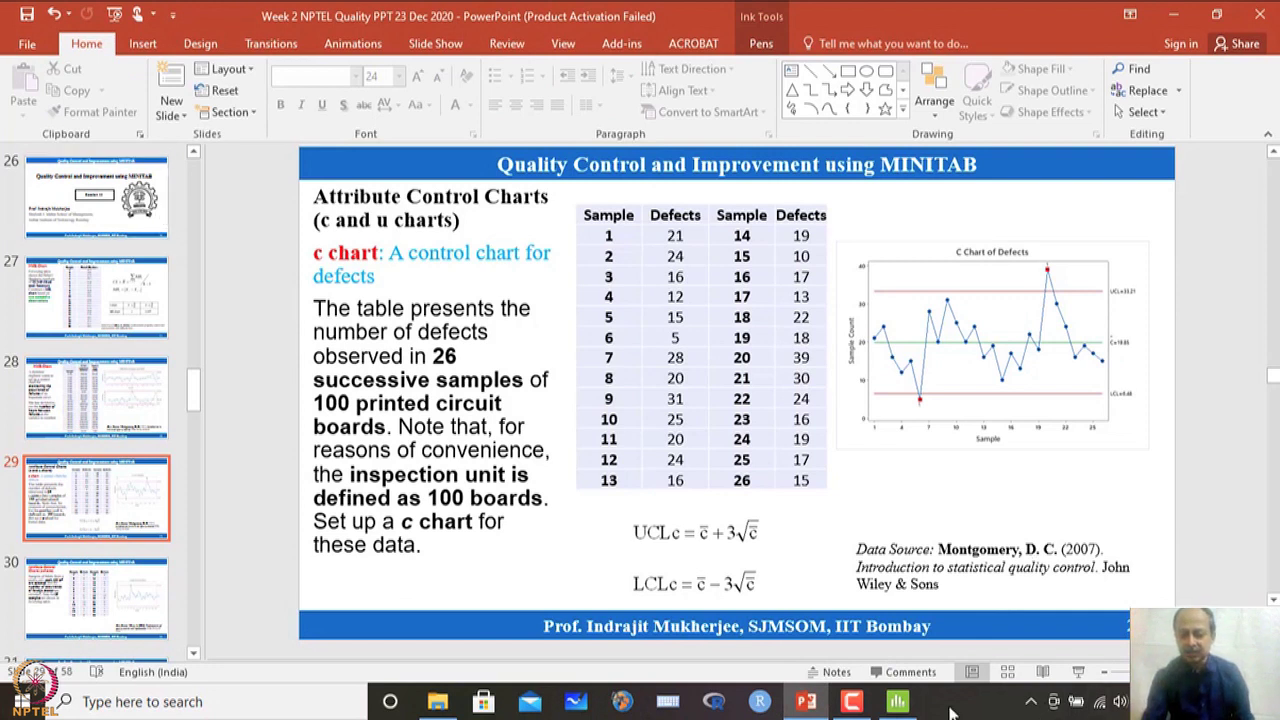
{"action": "left_click", "coordinate": [897, 701]}
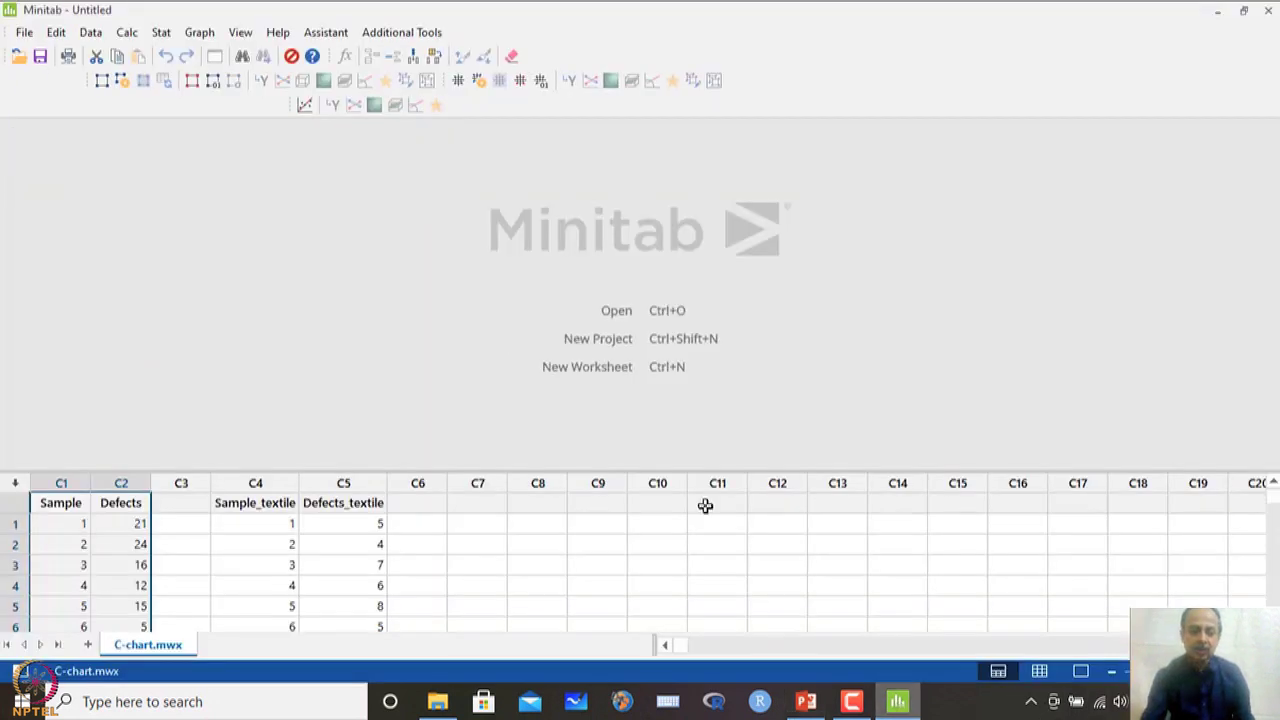
Start a C chart from Attributes Charts with Defects as the variable.
{"action": "left_click", "coordinate": [162, 33]}
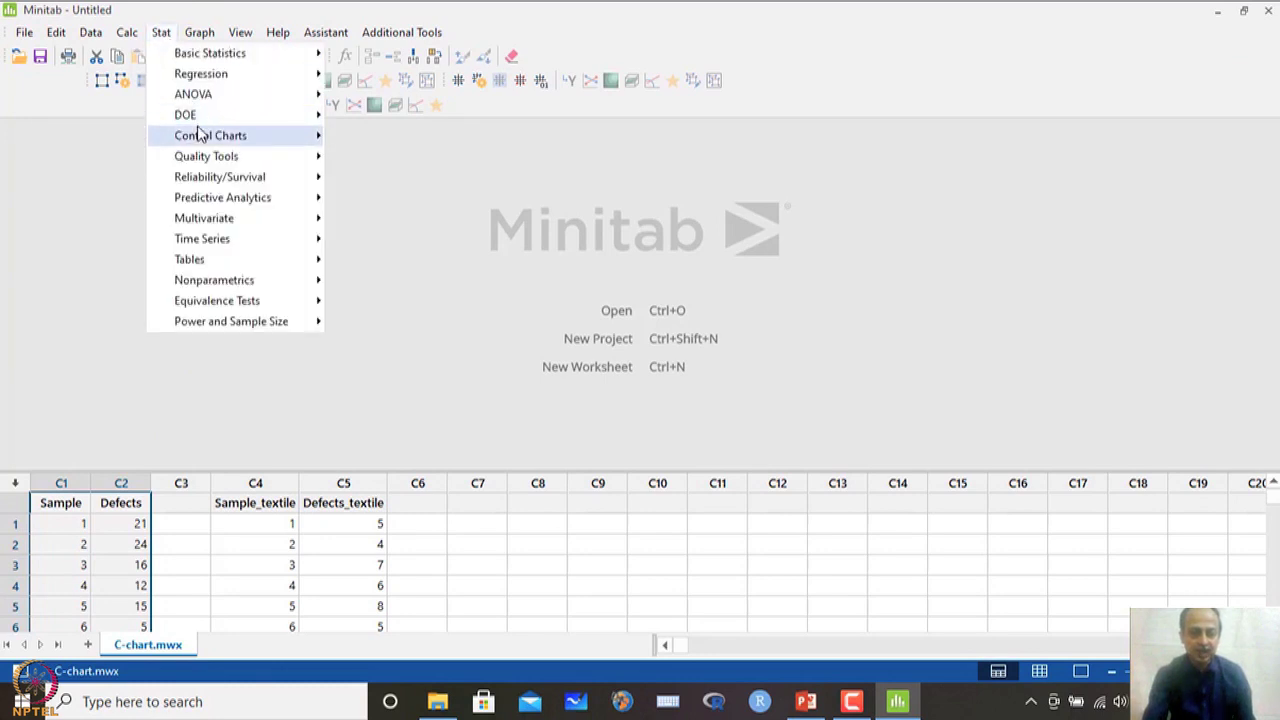
{"action": "mouse_move", "coordinate": [200, 134]}
{"action": "mouse_move", "coordinate": [420, 172]}
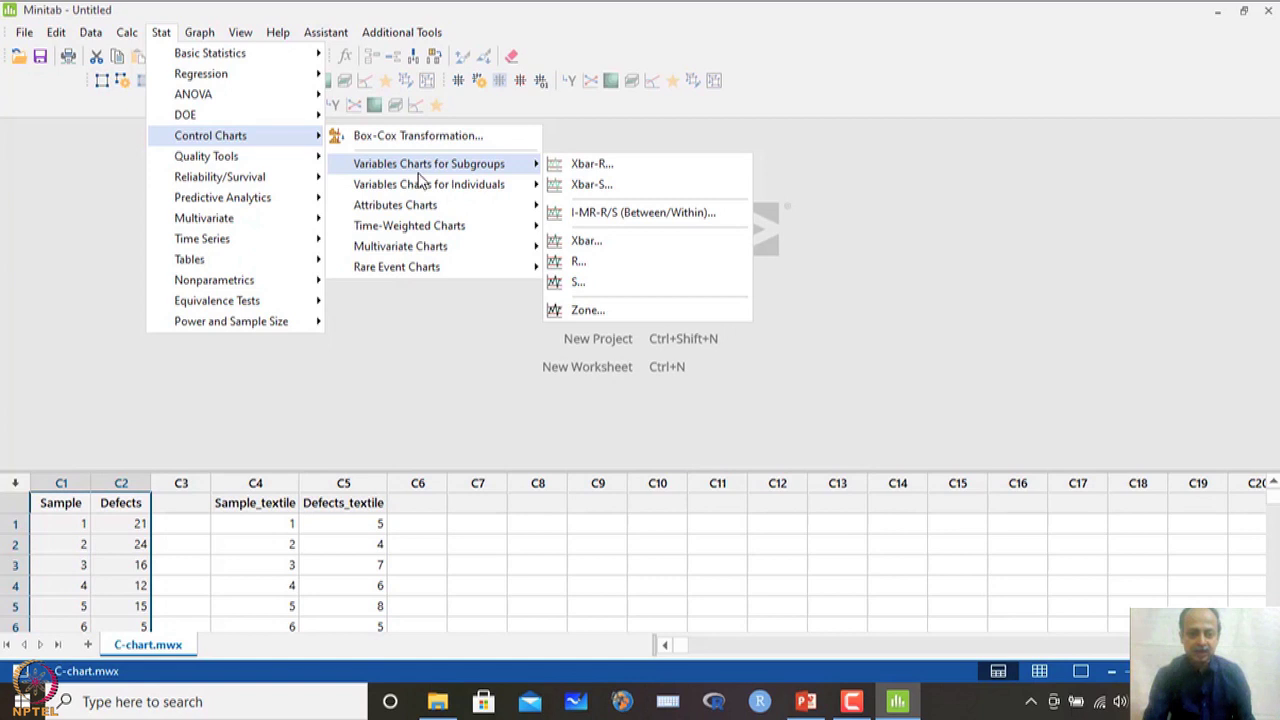
{"action": "mouse_move", "coordinate": [428, 206]}
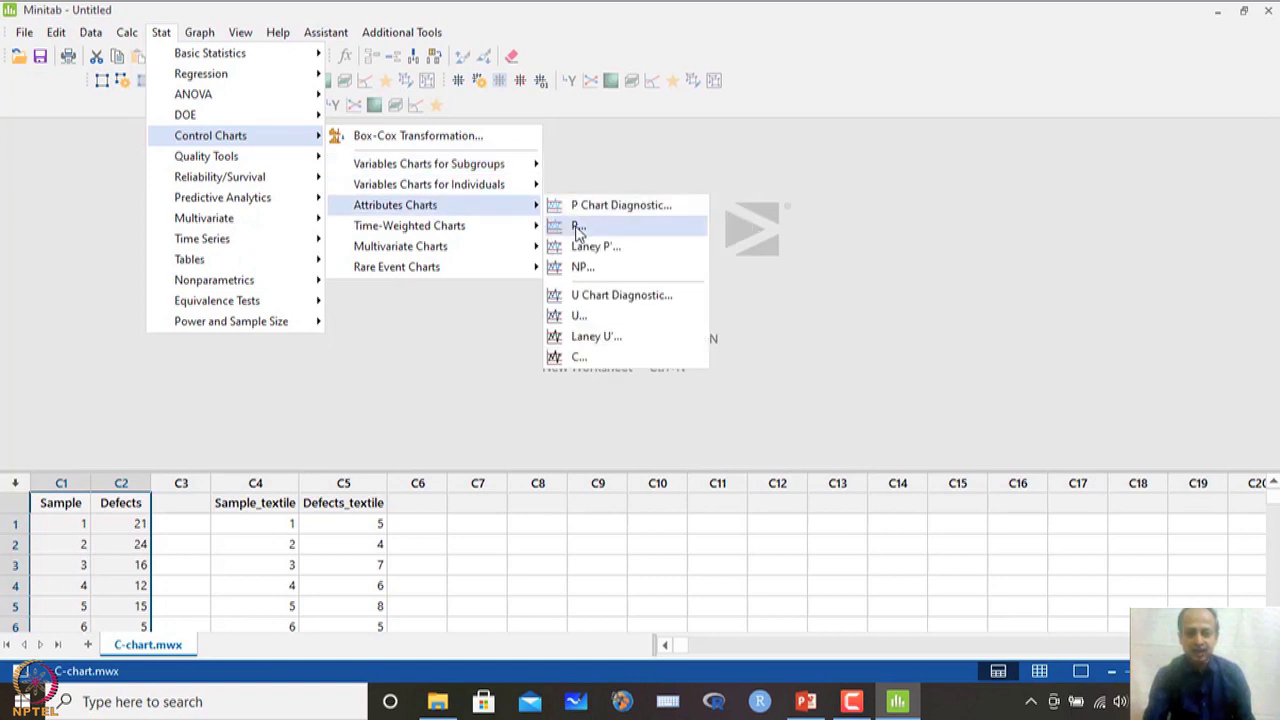
{"action": "left_click", "coordinate": [579, 356]}
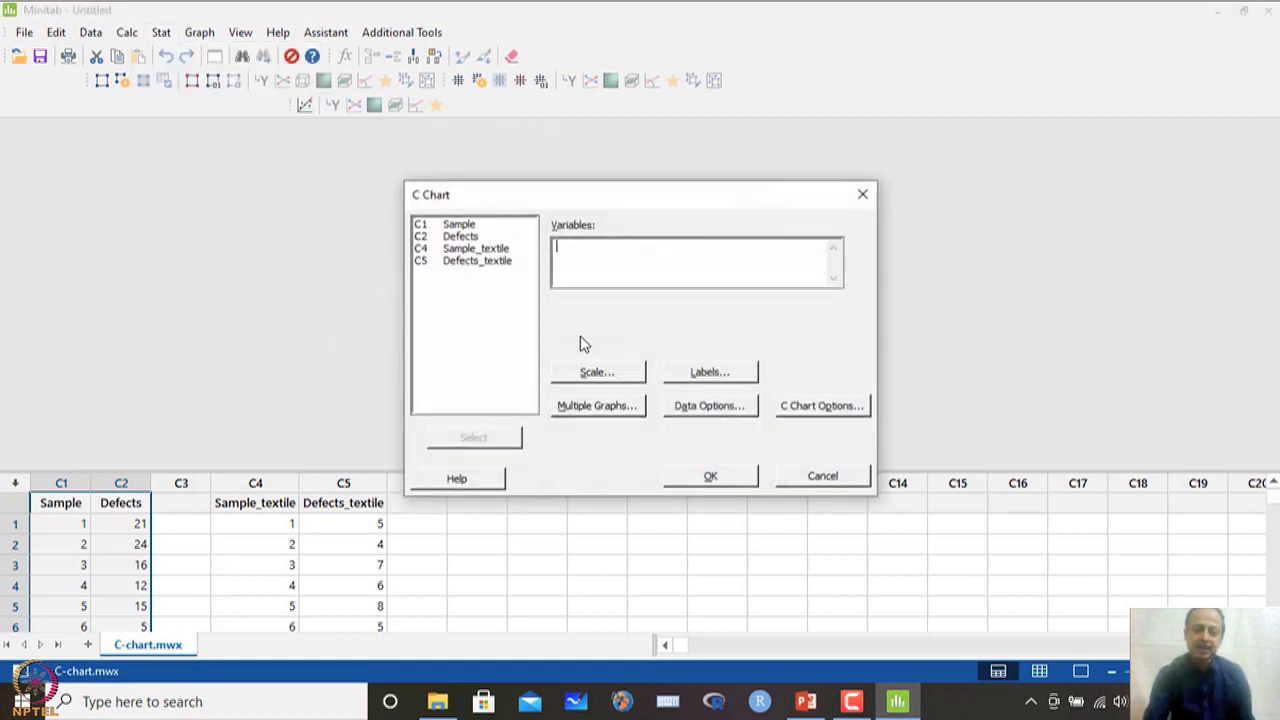
{"action": "double_click", "coordinate": [465, 240]}
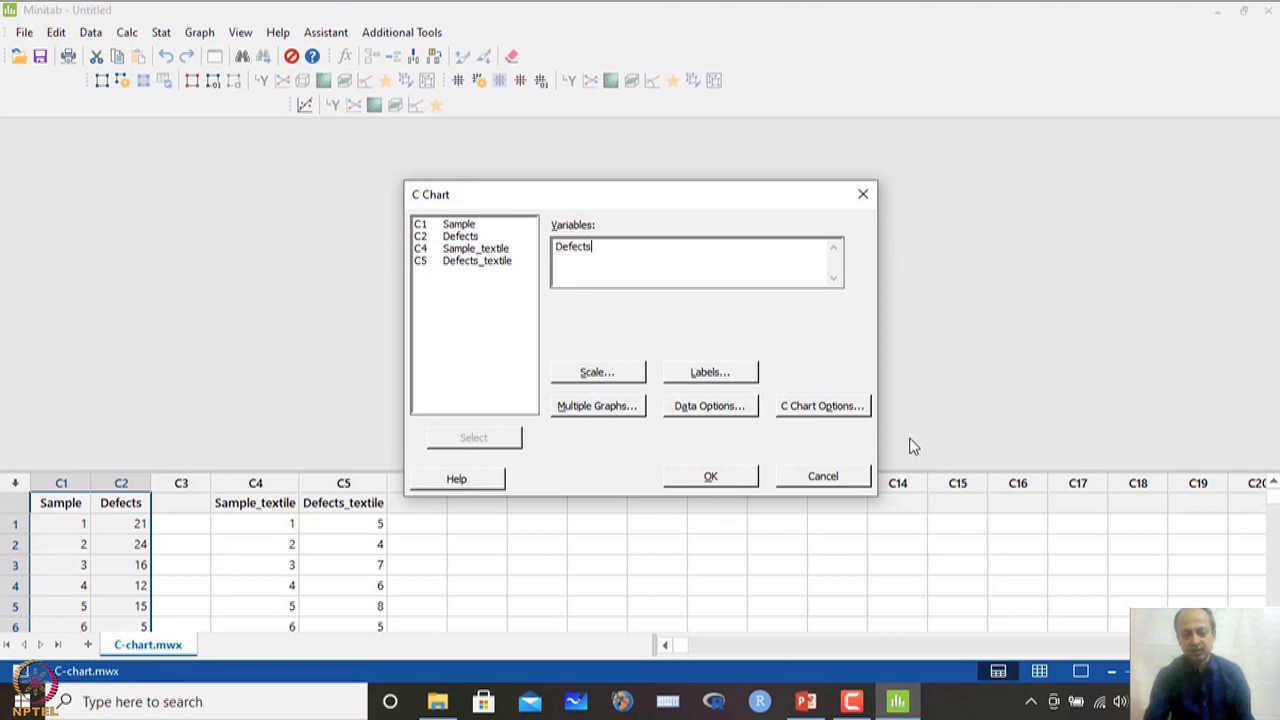
Keep test 1 (3 standard deviations) and create the chart: C̄=19.85, UCL=33.21, LCL=6.48.
{"action": "left_click", "coordinate": [831, 406]}
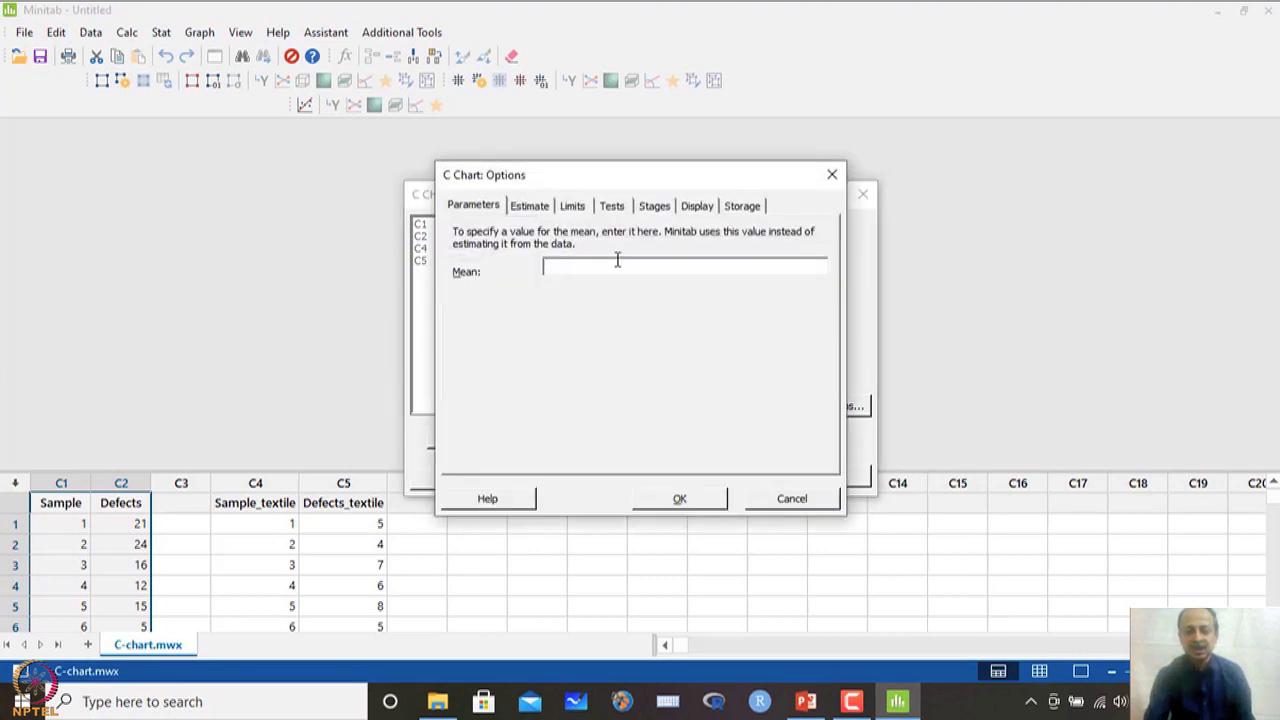
{"action": "left_click", "coordinate": [612, 207]}
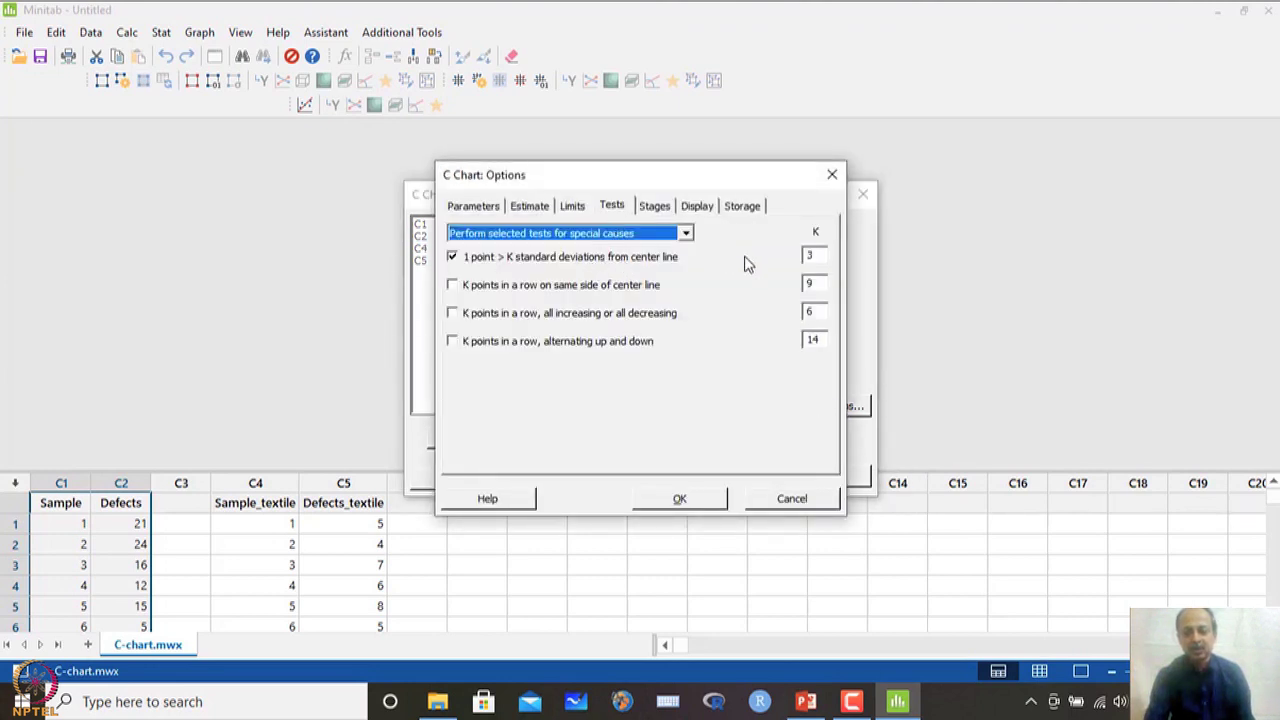
{"action": "left_click_drag", "start_coordinate": [678, 497], "coordinate": [696, 374]}
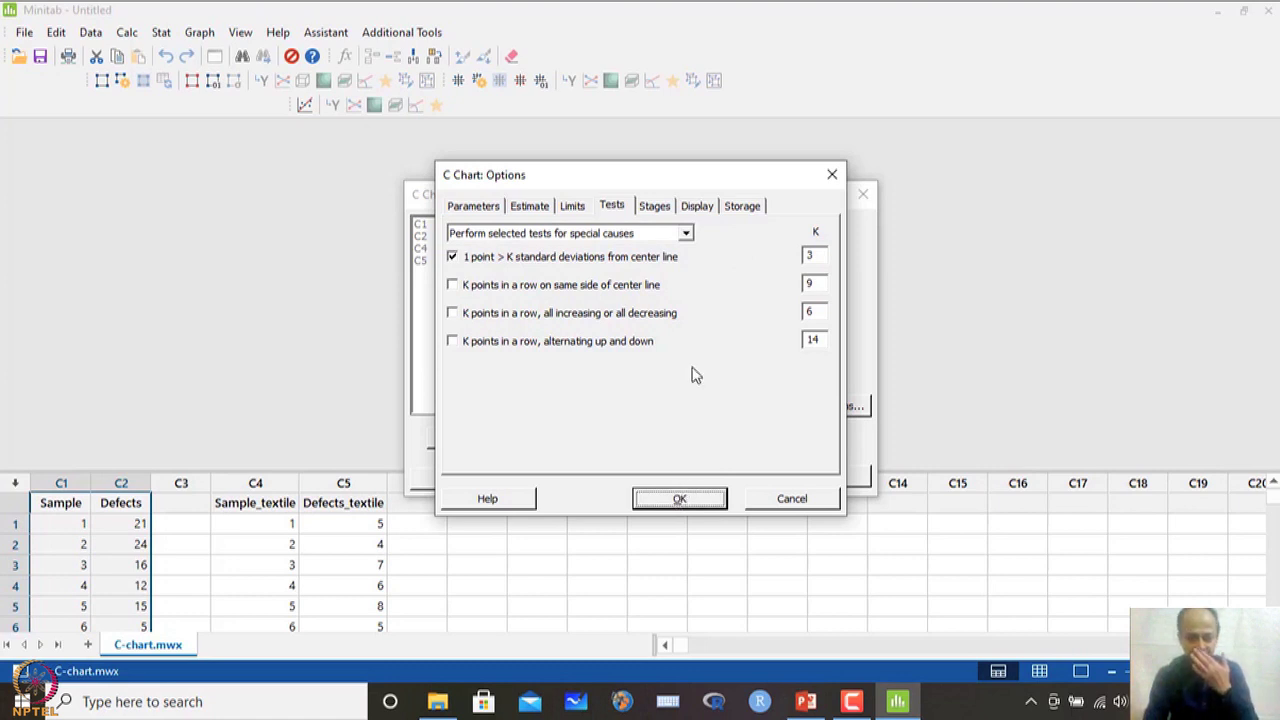
{"action": "key", "text": "Return"}
{"action": "left_click", "coordinate": [659, 261]}
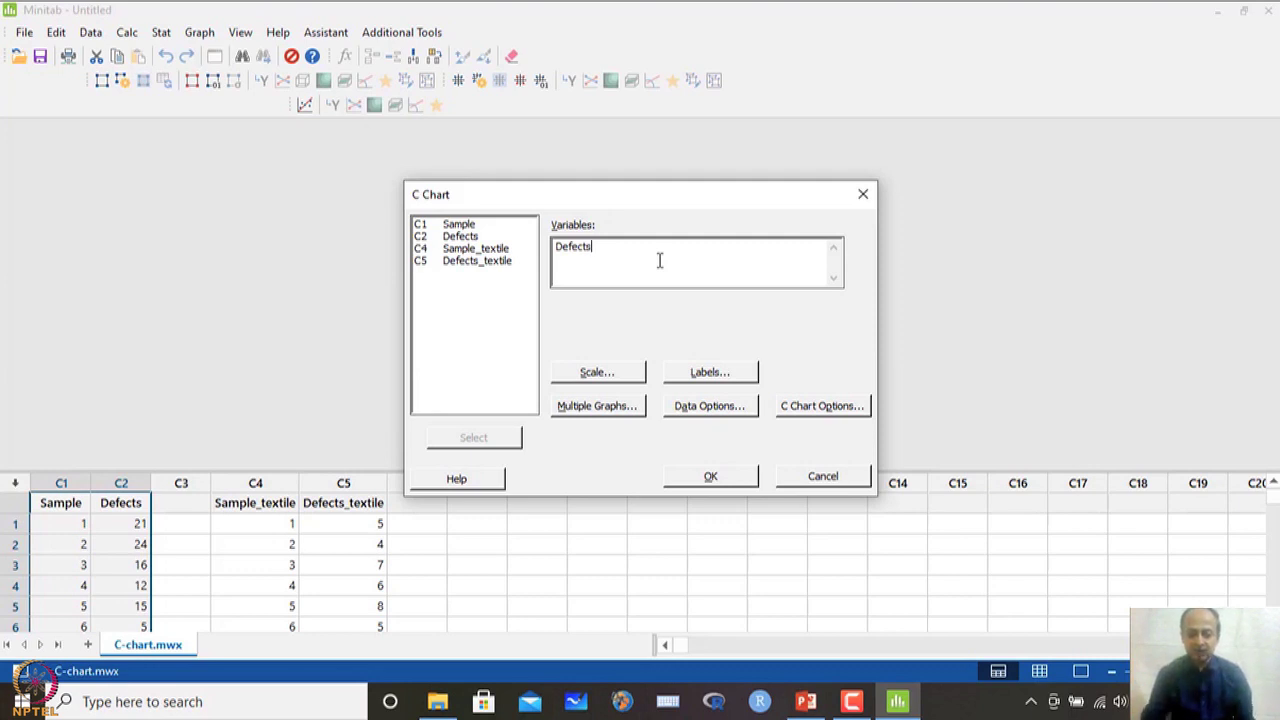
{"action": "left_click", "coordinate": [734, 481]}
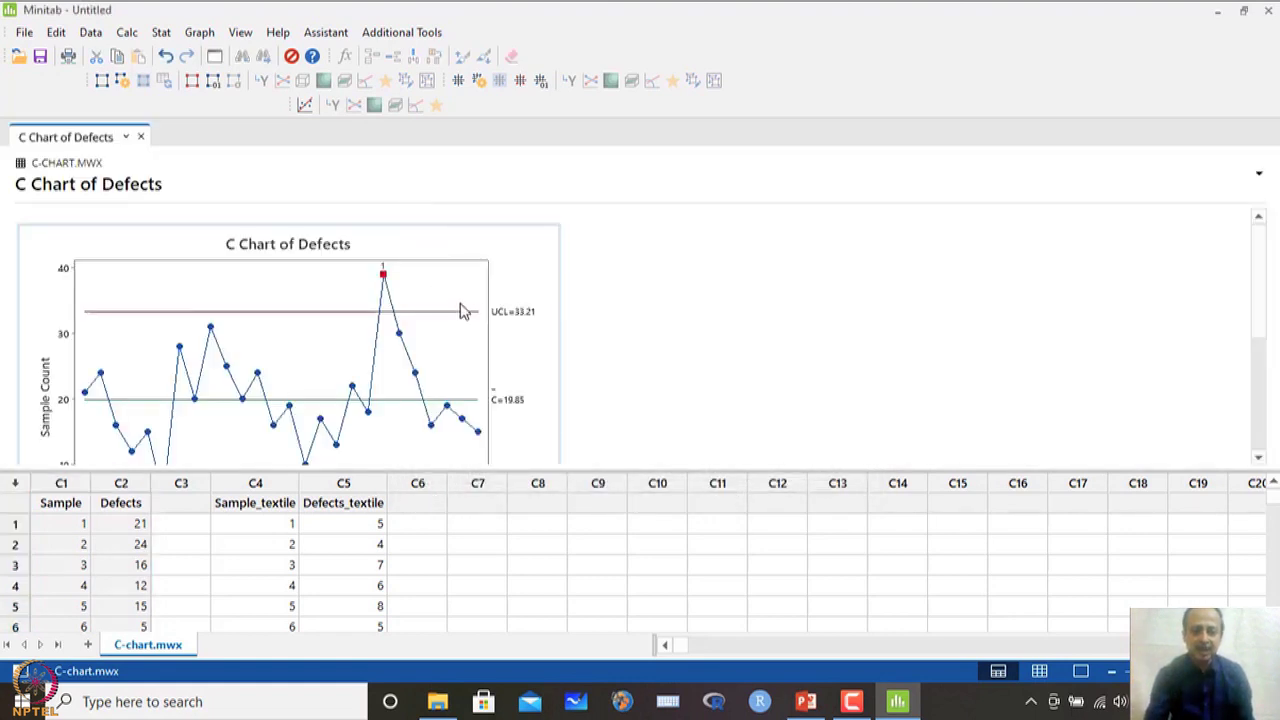
{"action": "double_click", "coordinate": [463, 311]}
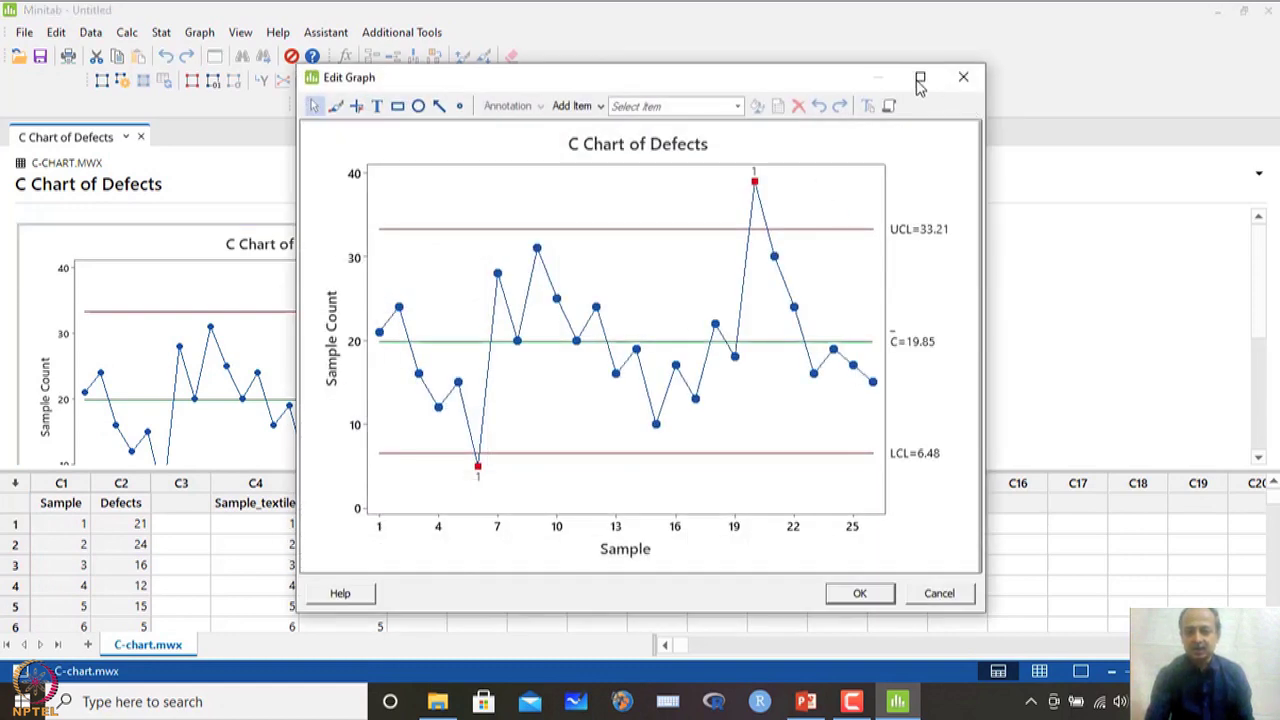
{"action": "left_click", "coordinate": [920, 78]}
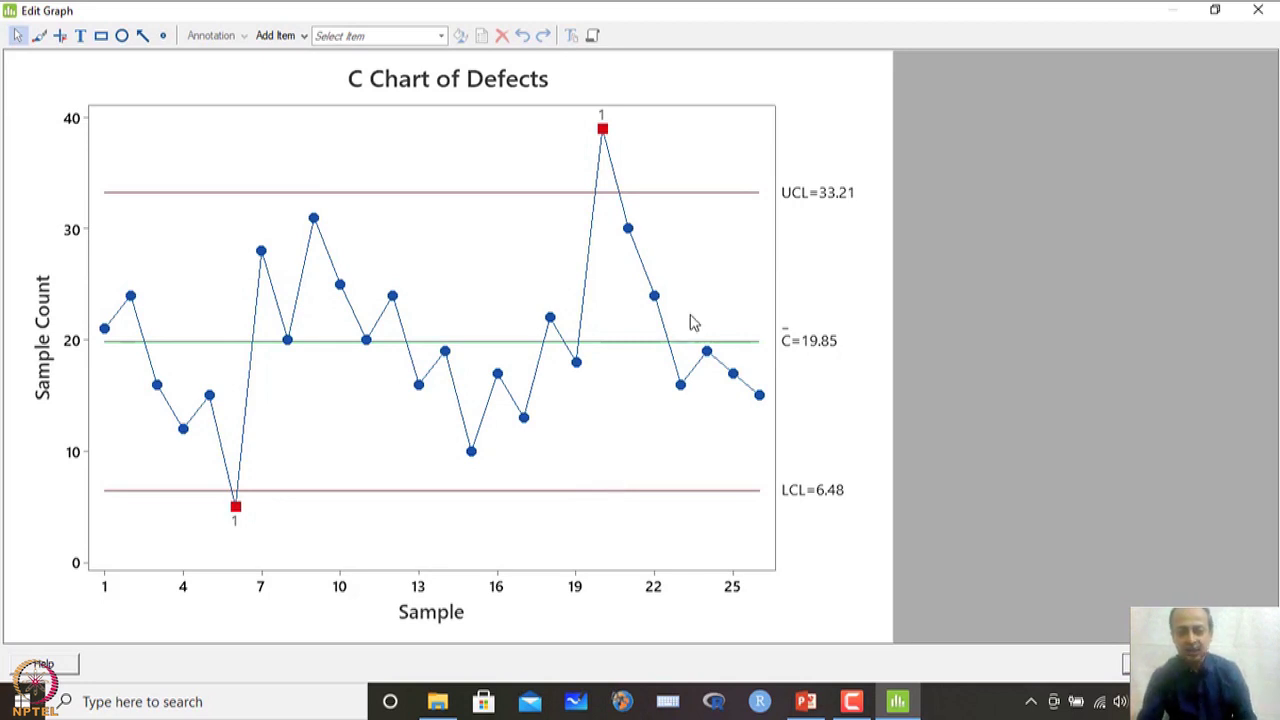
{"action": "left_click", "coordinate": [1258, 11]}
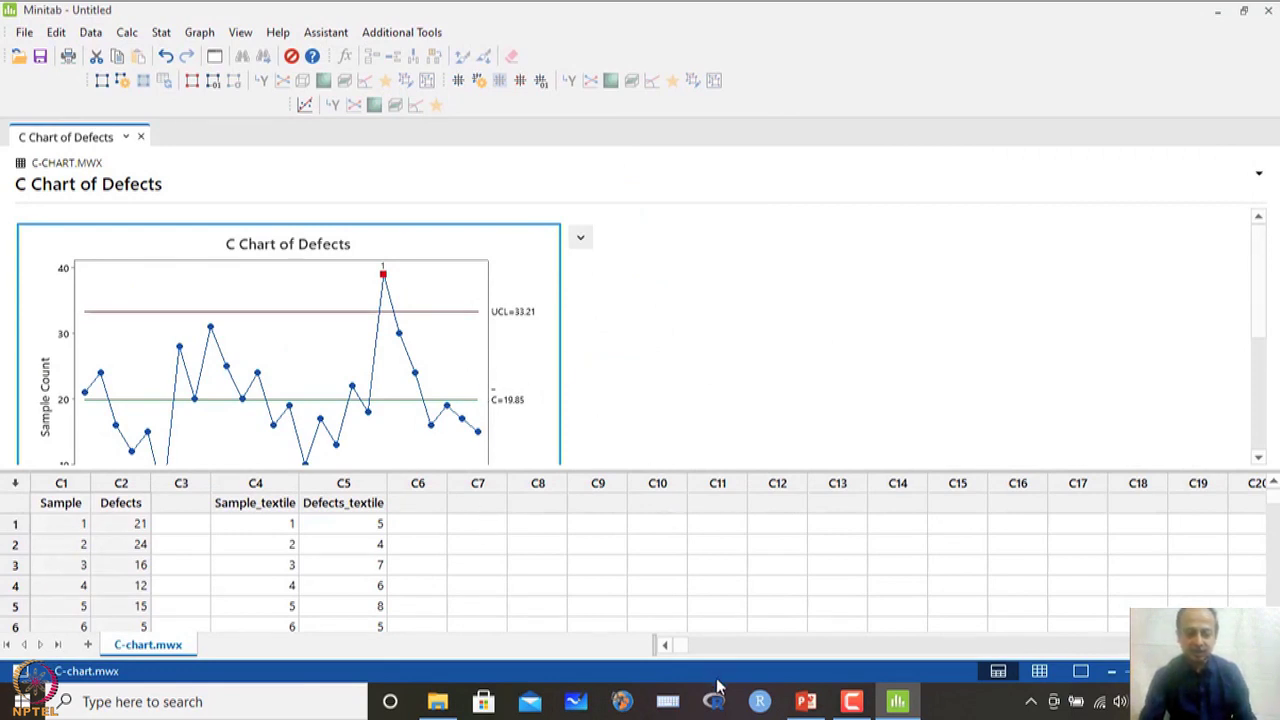
Select the Sample_textile and Defects_textile columns in the worksheet.
{"action": "left_click", "coordinate": [355, 568]}
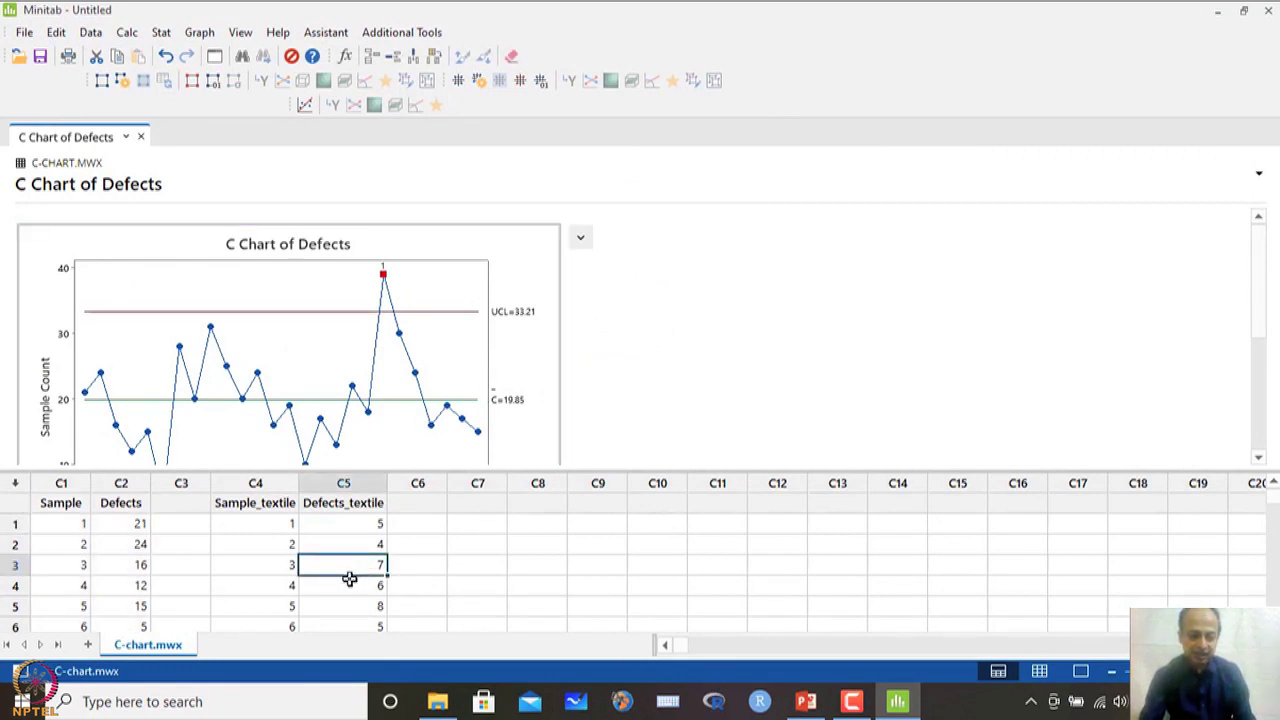
{"action": "left_click_drag", "start_coordinate": [280, 502], "coordinate": [335, 505]}
{"action": "left_click", "coordinate": [262, 512]}
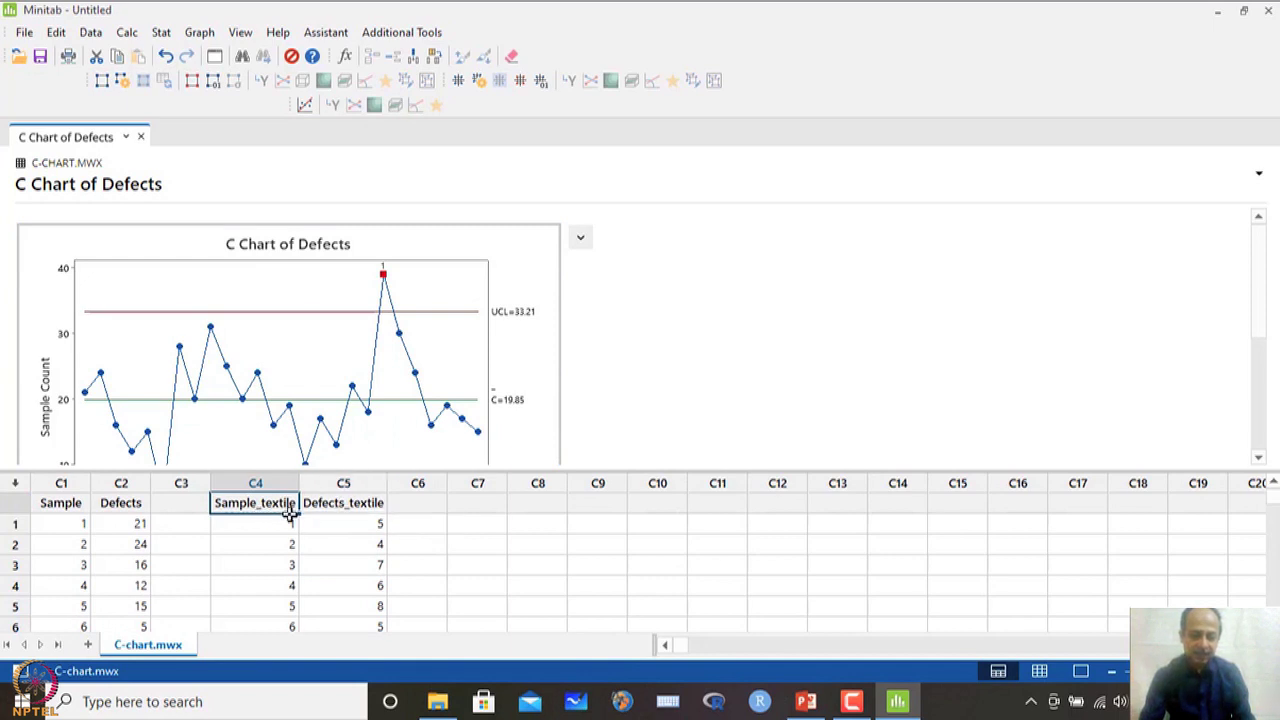
{"action": "left_click", "coordinate": [320, 507]}
Review slide 30's note that each 100 m² fabric sample is inspected, then return to Minitab.
{"action": "left_click", "coordinate": [806, 701]}
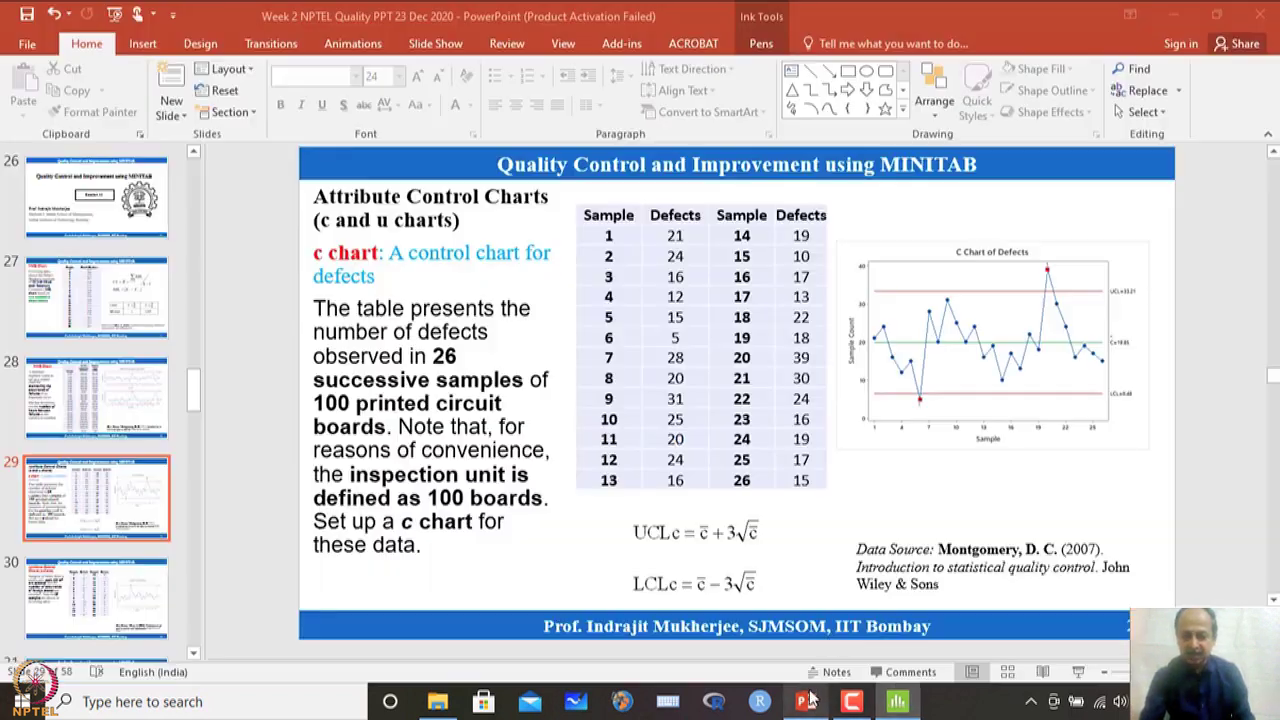
{"action": "scroll", "coordinate": [811, 440], "scroll_direction": "down", "scroll_amount": 3}
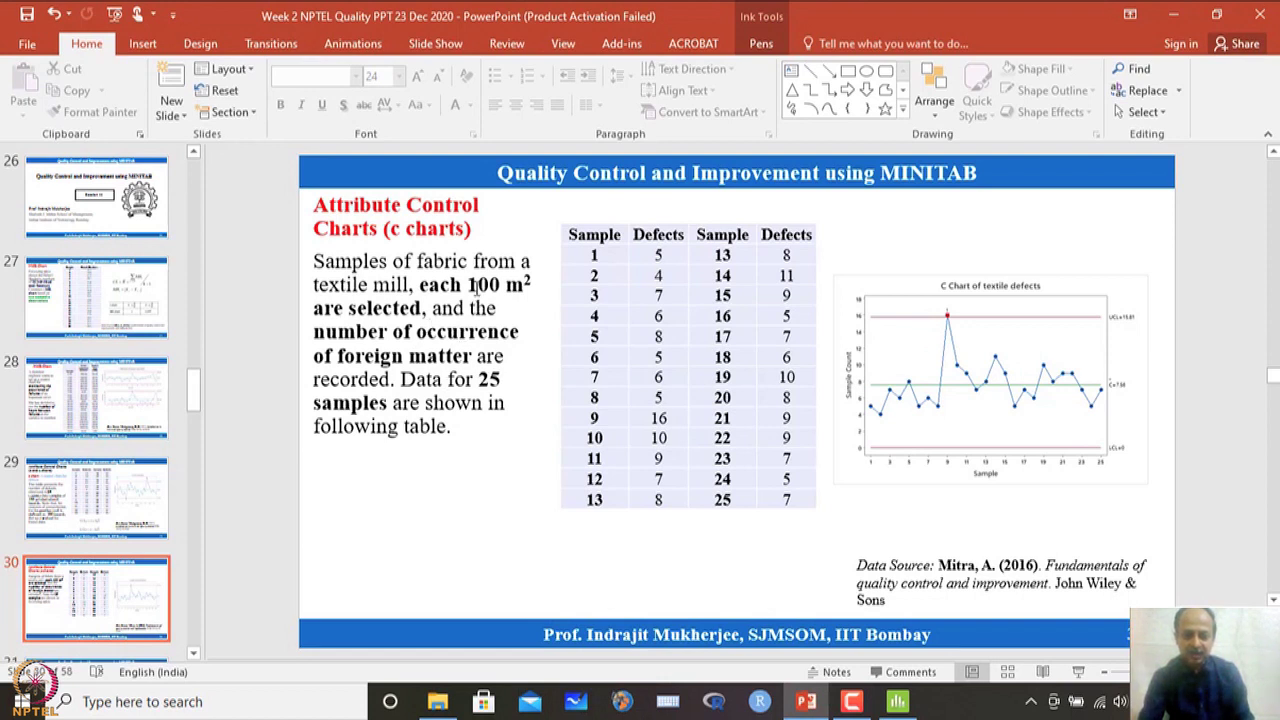
{"action": "left_click_drag", "start_coordinate": [468, 285], "coordinate": [424, 308]}
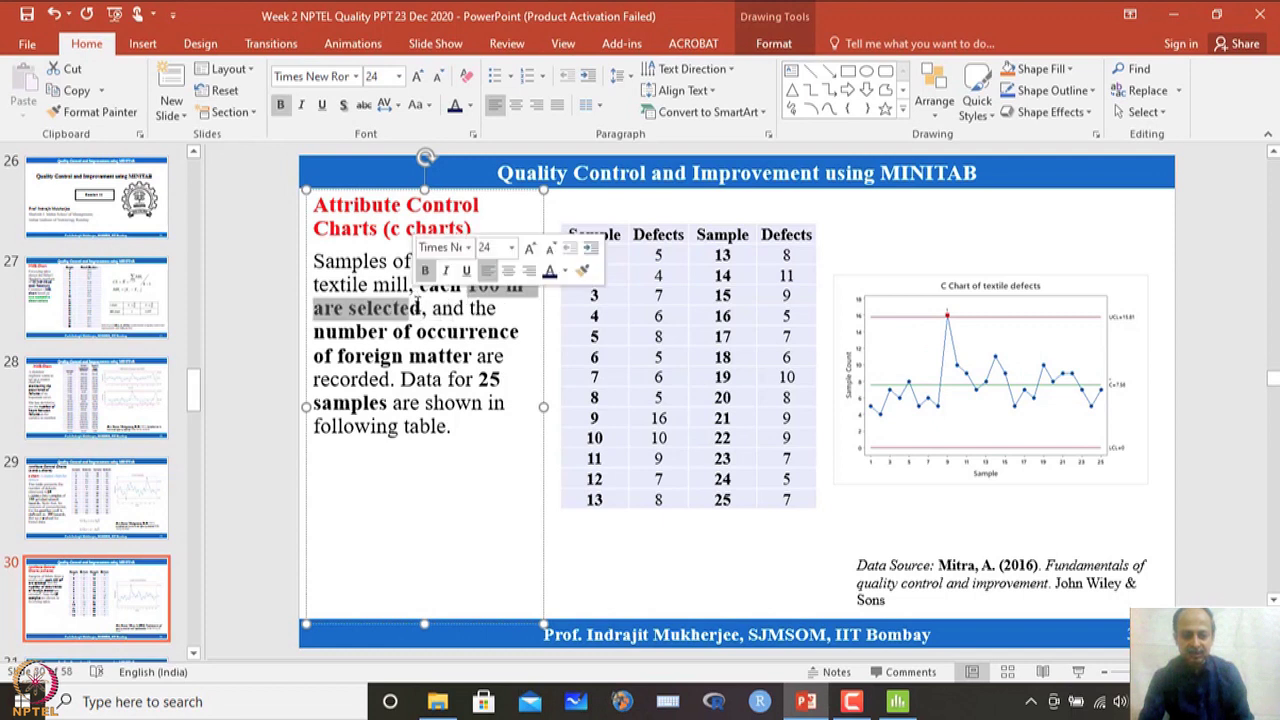
{"action": "left_click", "coordinate": [422, 308]}
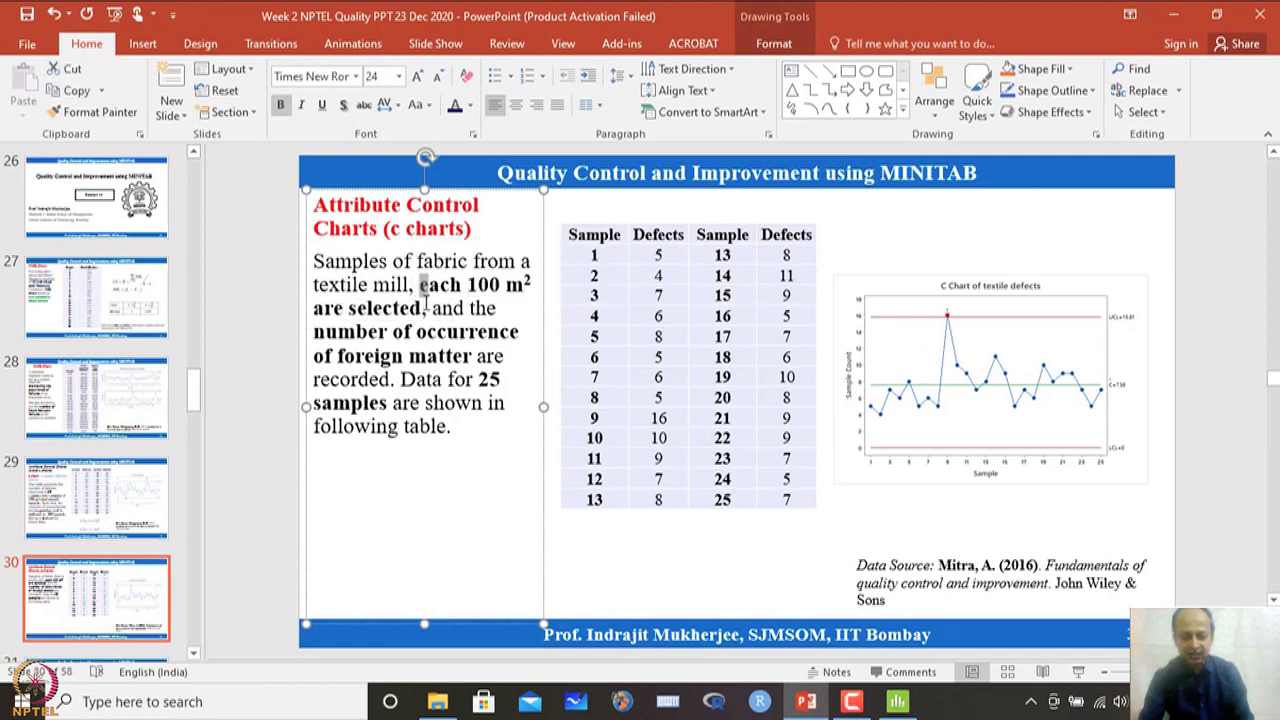
{"action": "left_click_drag", "start_coordinate": [421, 285], "coordinate": [424, 308]}
{"action": "left_click", "coordinate": [518, 322]}
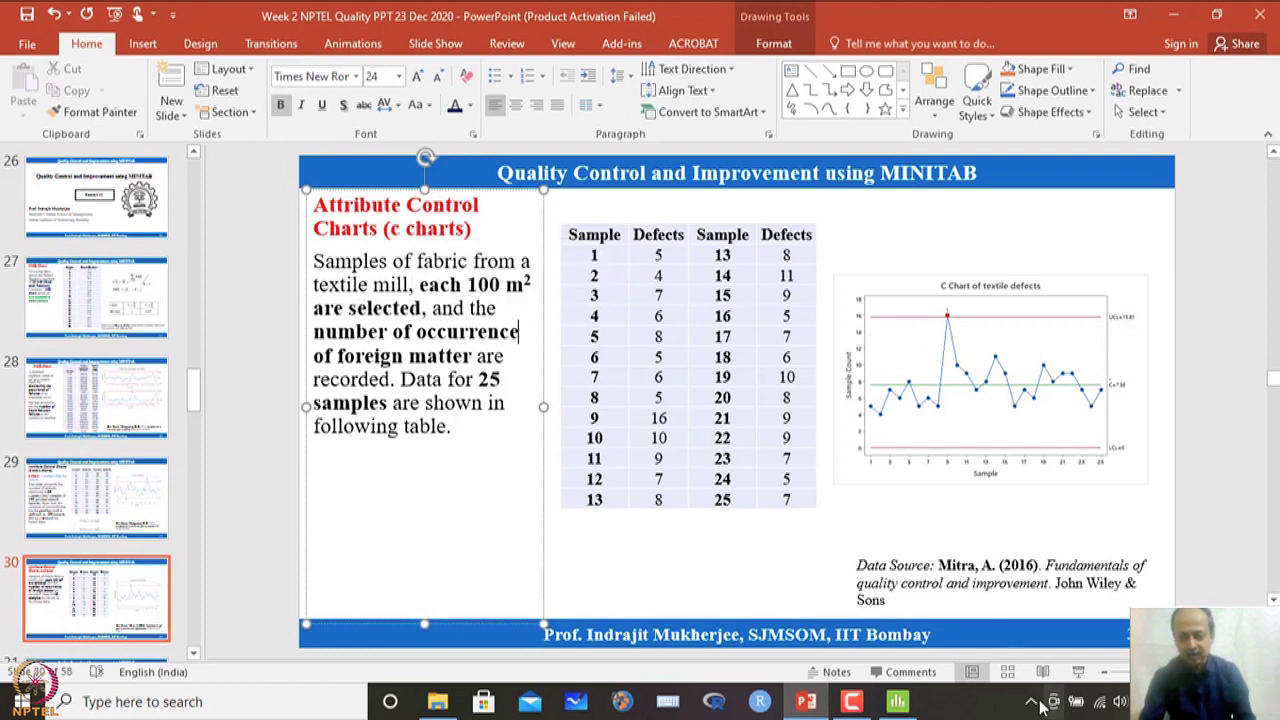
{"action": "mouse_move", "coordinate": [897, 708]}
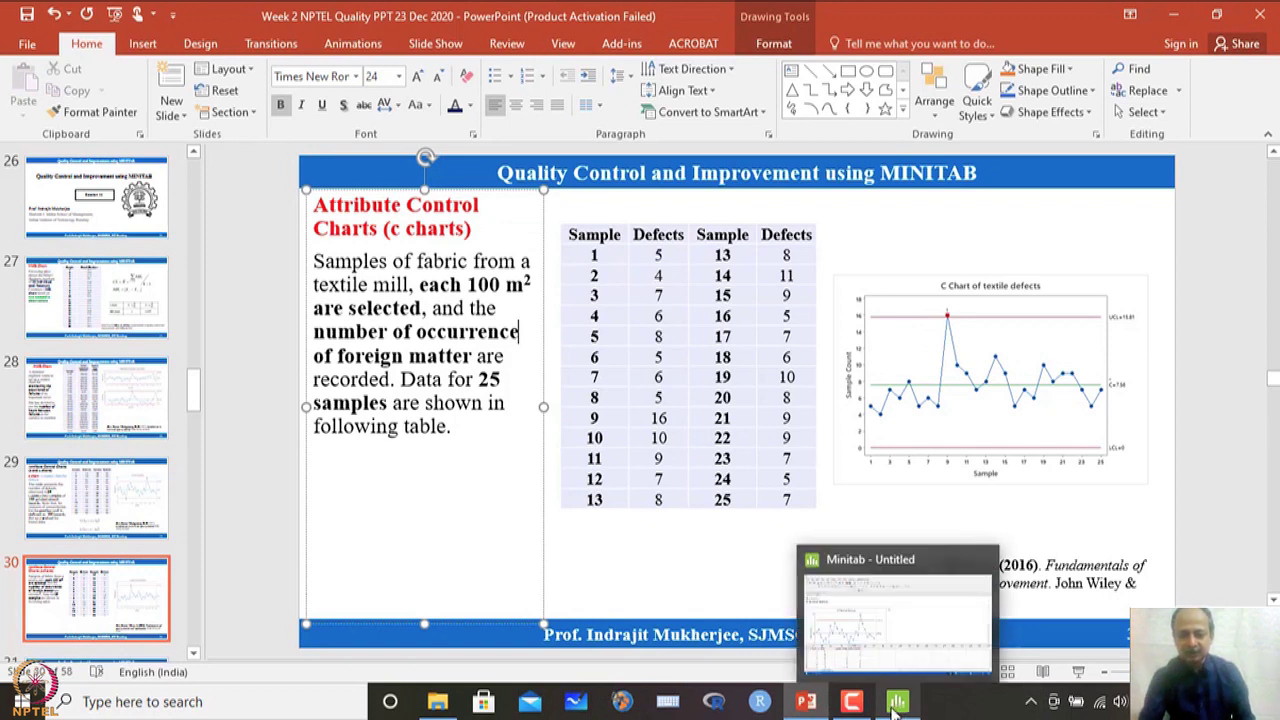
{"action": "left_click", "coordinate": [897, 706]}
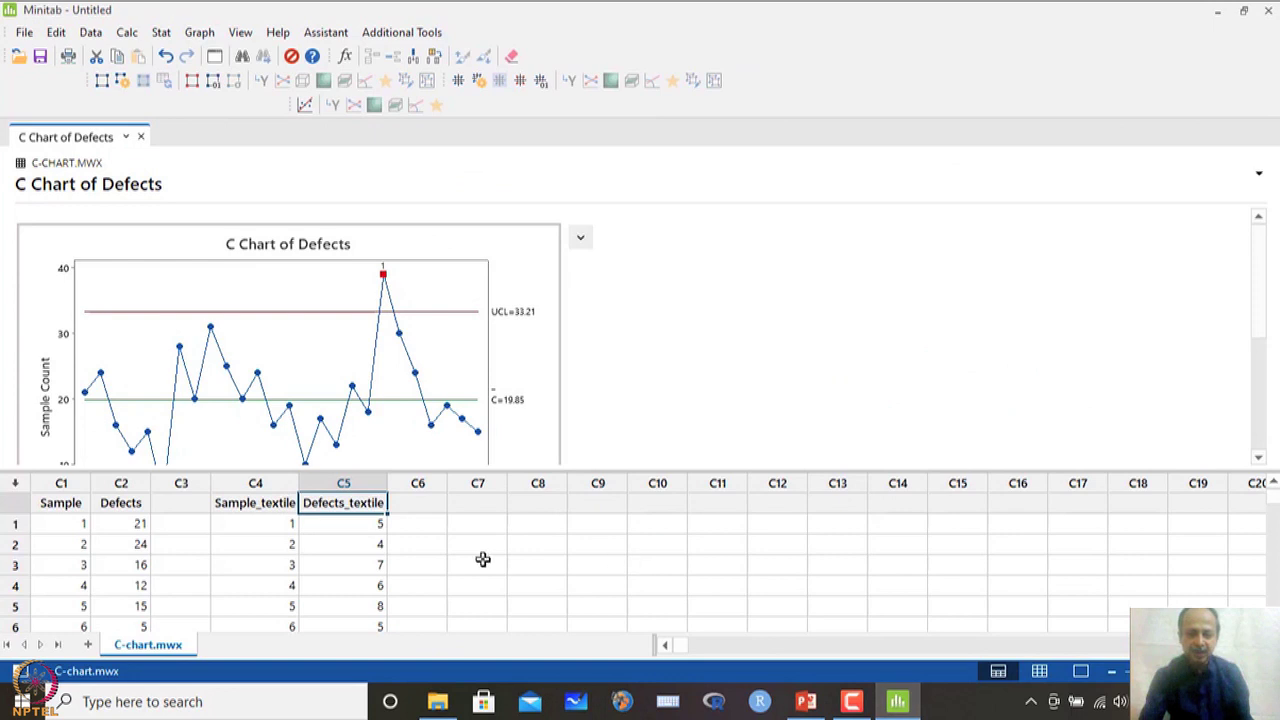
{"action": "left_click", "coordinate": [356, 518]}
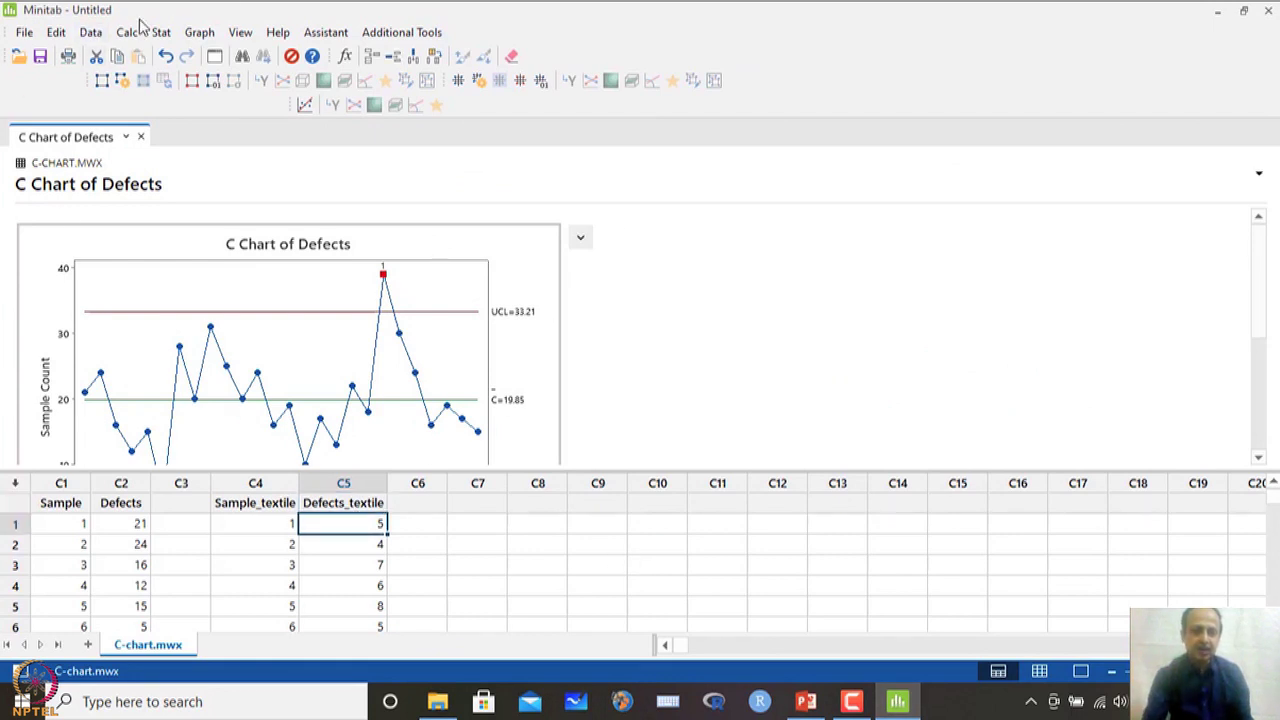
Chart Defects_textile as a C chart with the 3-sigma test, giving C̄=7.56 and UCL=15.81.
{"action": "left_click", "coordinate": [161, 32]}
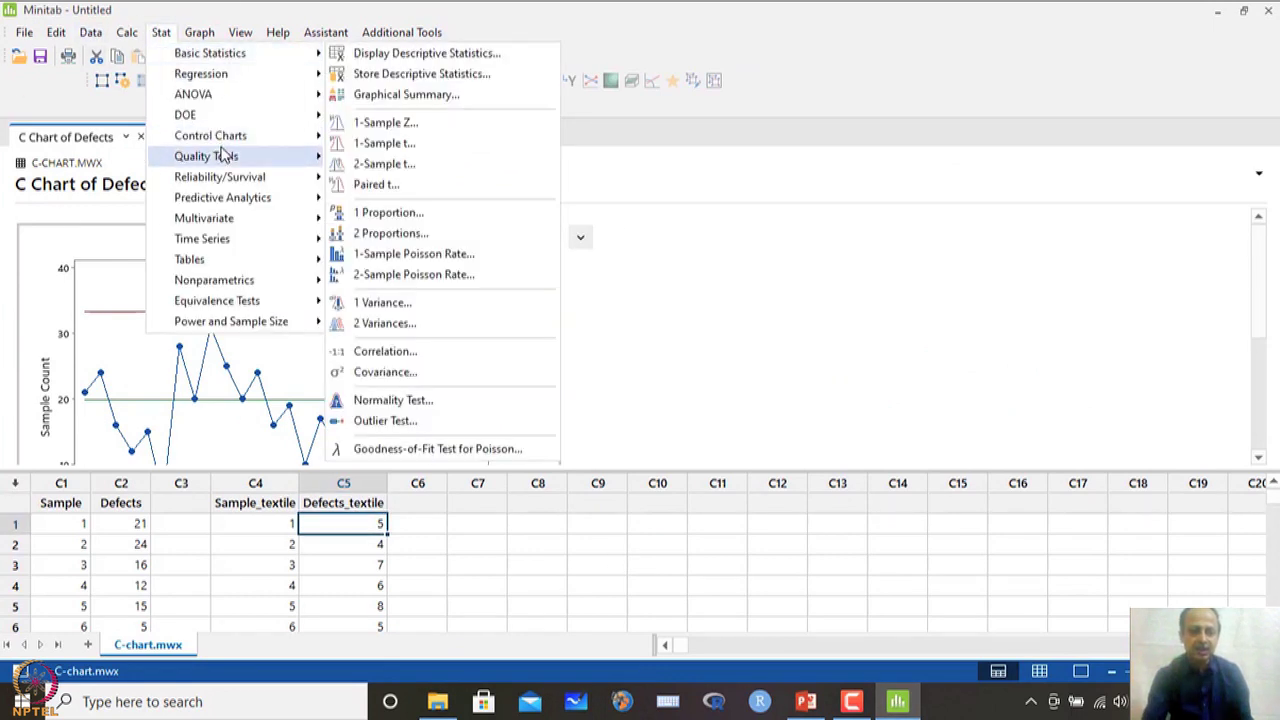
{"action": "mouse_move", "coordinate": [222, 137]}
{"action": "mouse_move", "coordinate": [491, 207]}
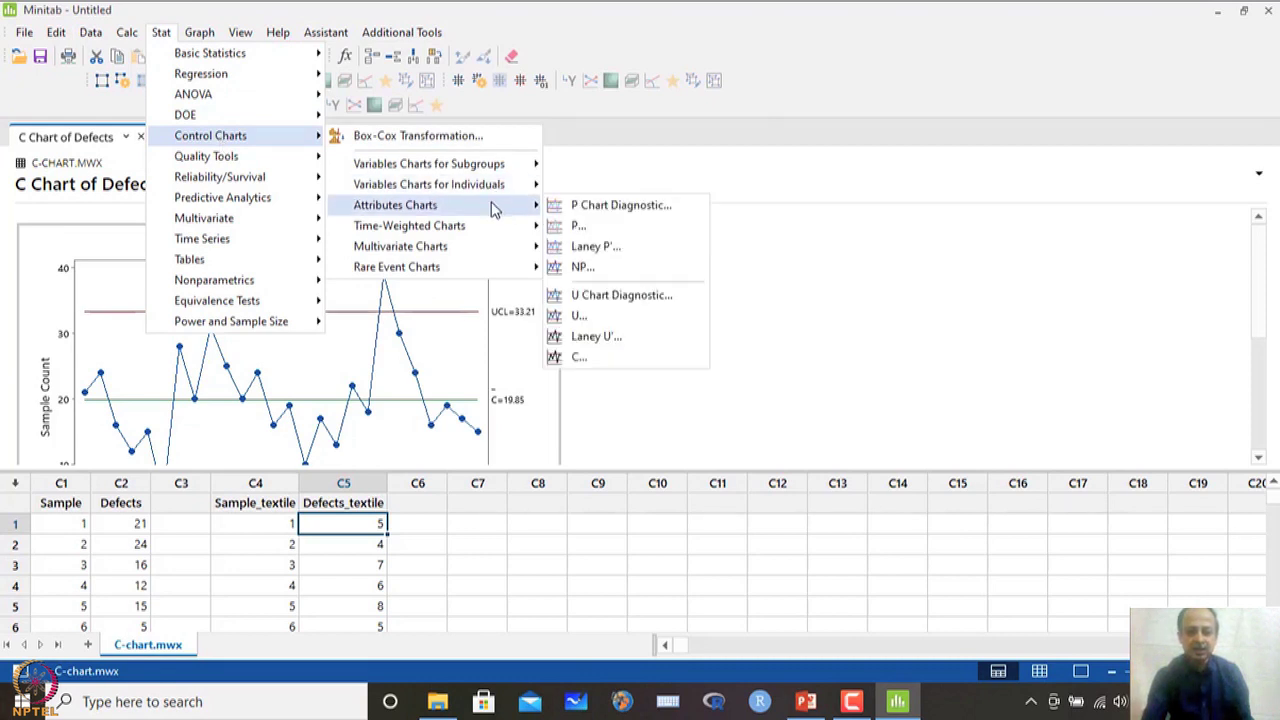
{"action": "left_click", "coordinate": [580, 357]}
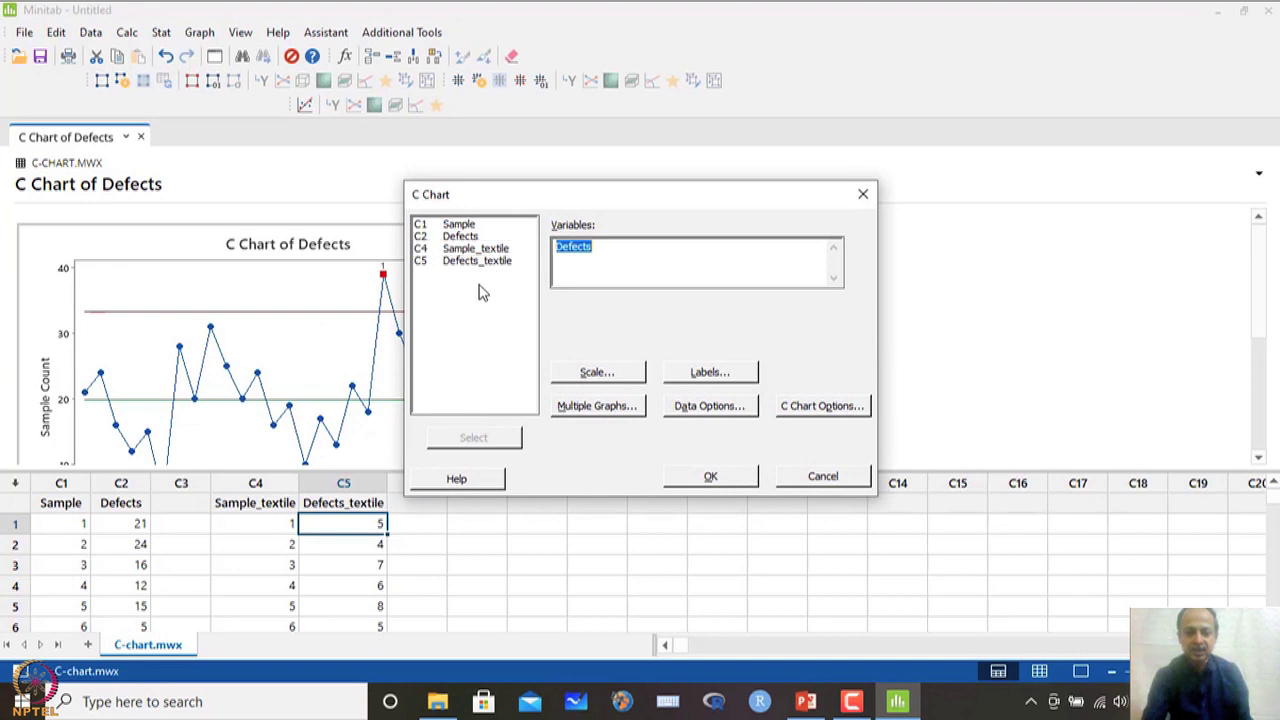
{"action": "double_click", "coordinate": [527, 259]}
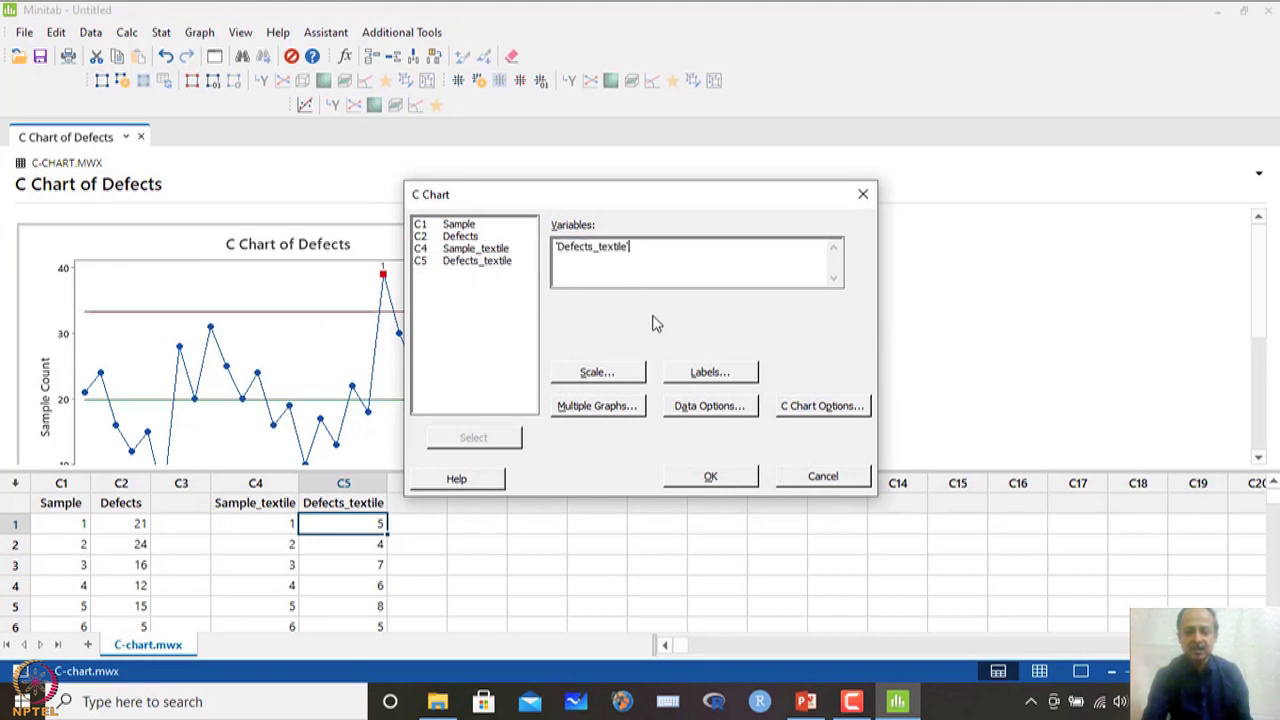
{"action": "left_click", "coordinate": [829, 407]}
{"action": "left_click", "coordinate": [621, 208]}
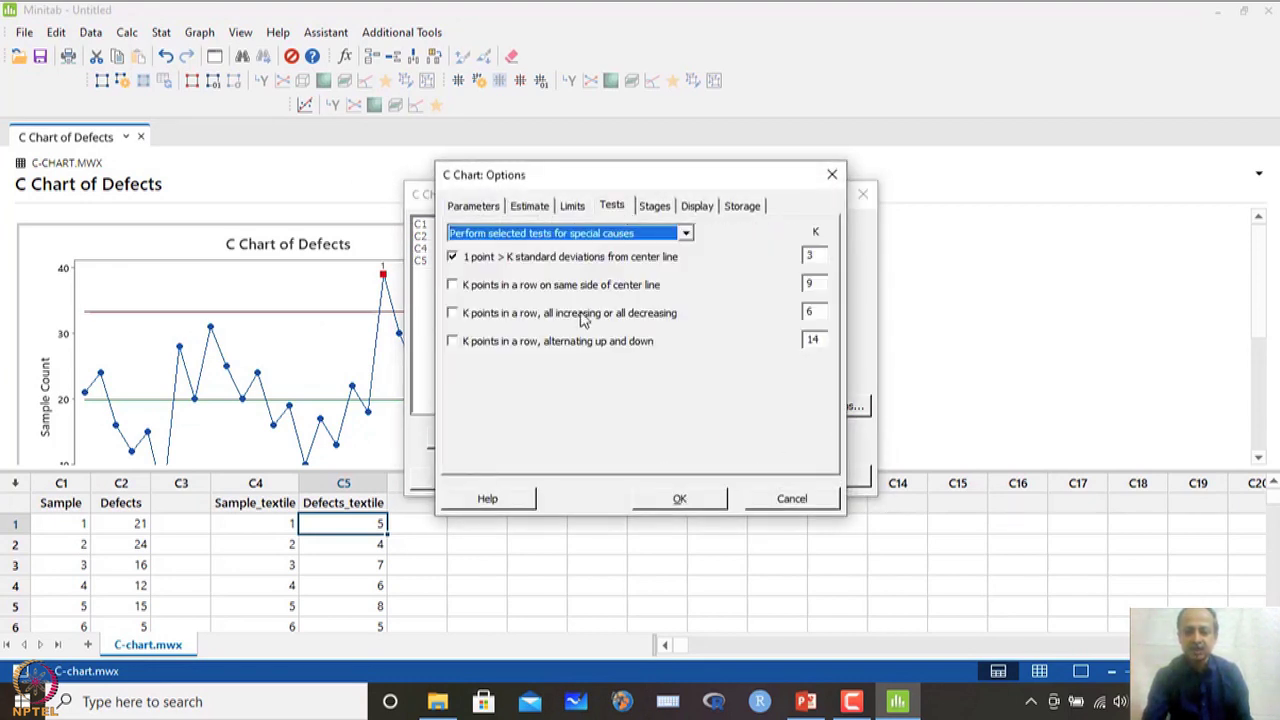
{"action": "left_click", "coordinate": [705, 500]}
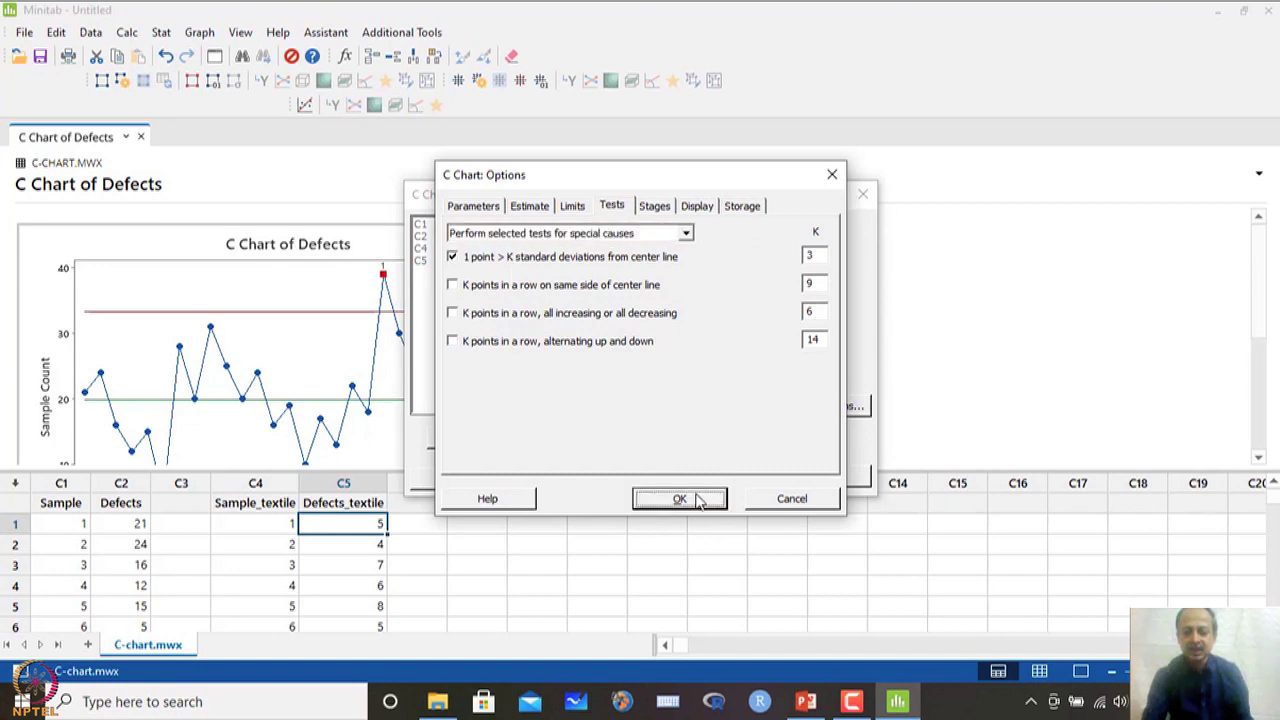
{"action": "left_click", "coordinate": [707, 477]}
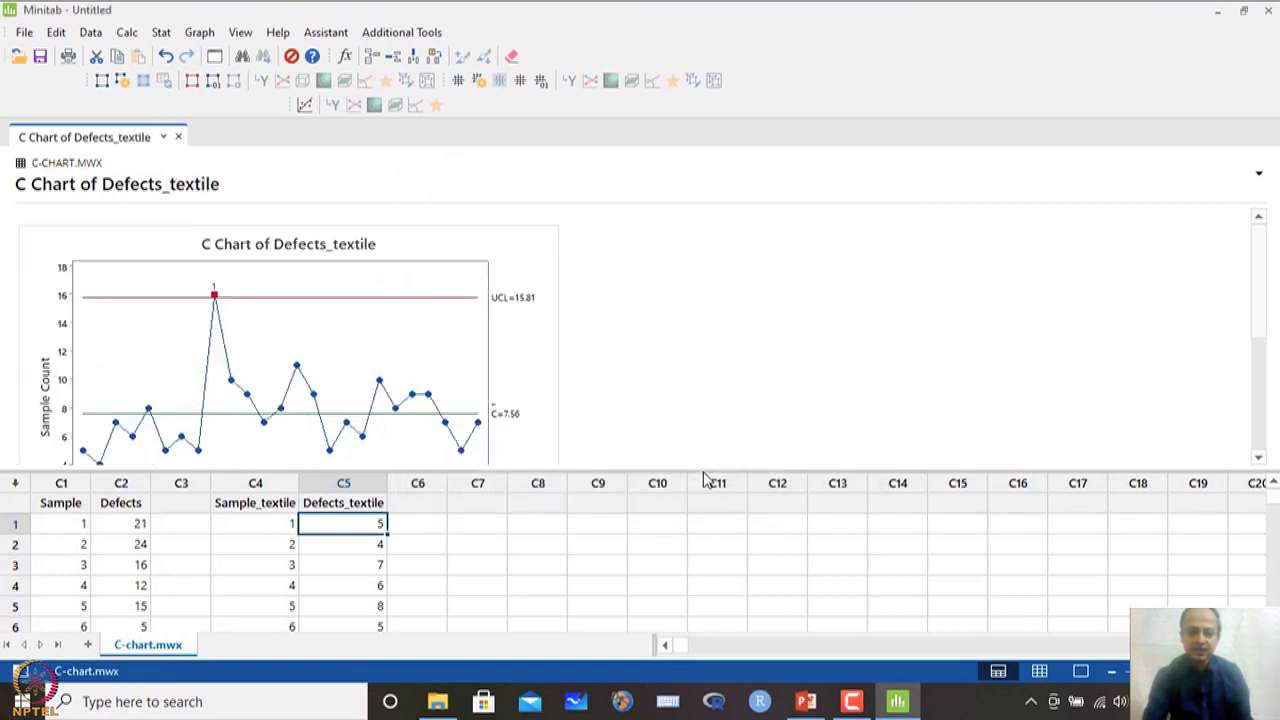
Inspect the enlarged textile C chart with LCL=0, cancel editing, and close Minitab.
{"action": "double_click", "coordinate": [528, 308]}
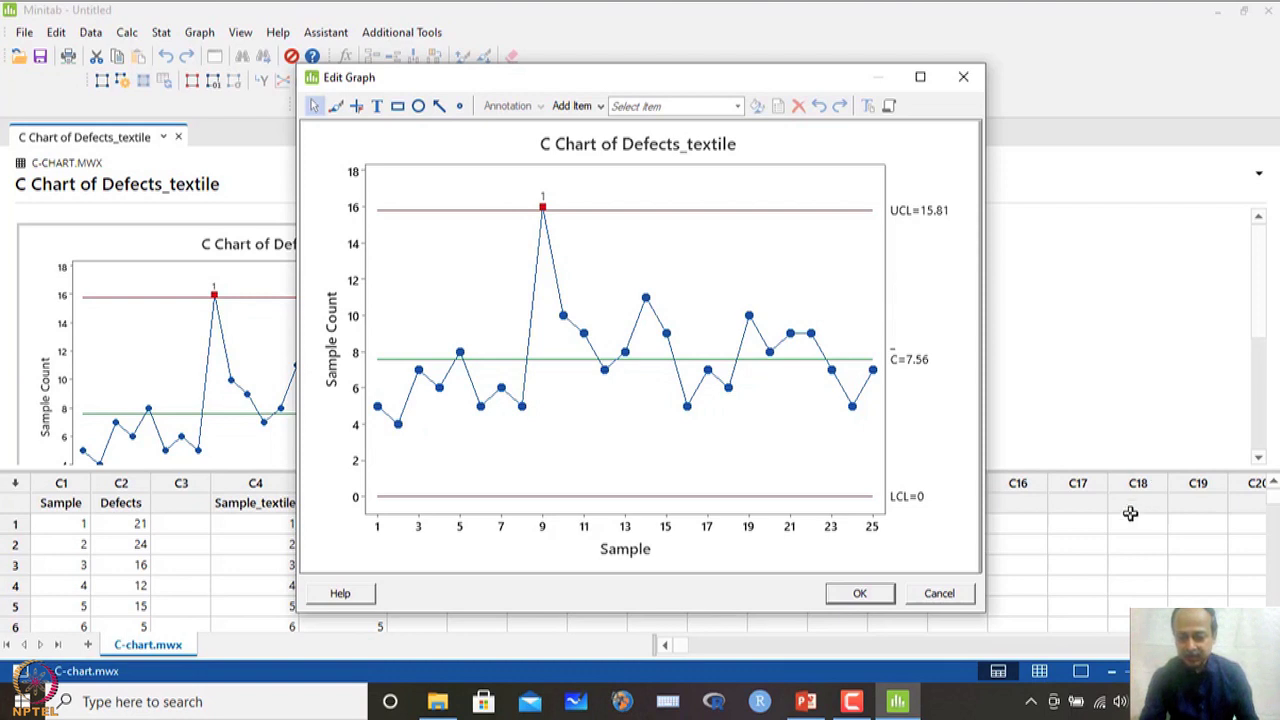
{"action": "left_click", "coordinate": [944, 593]}
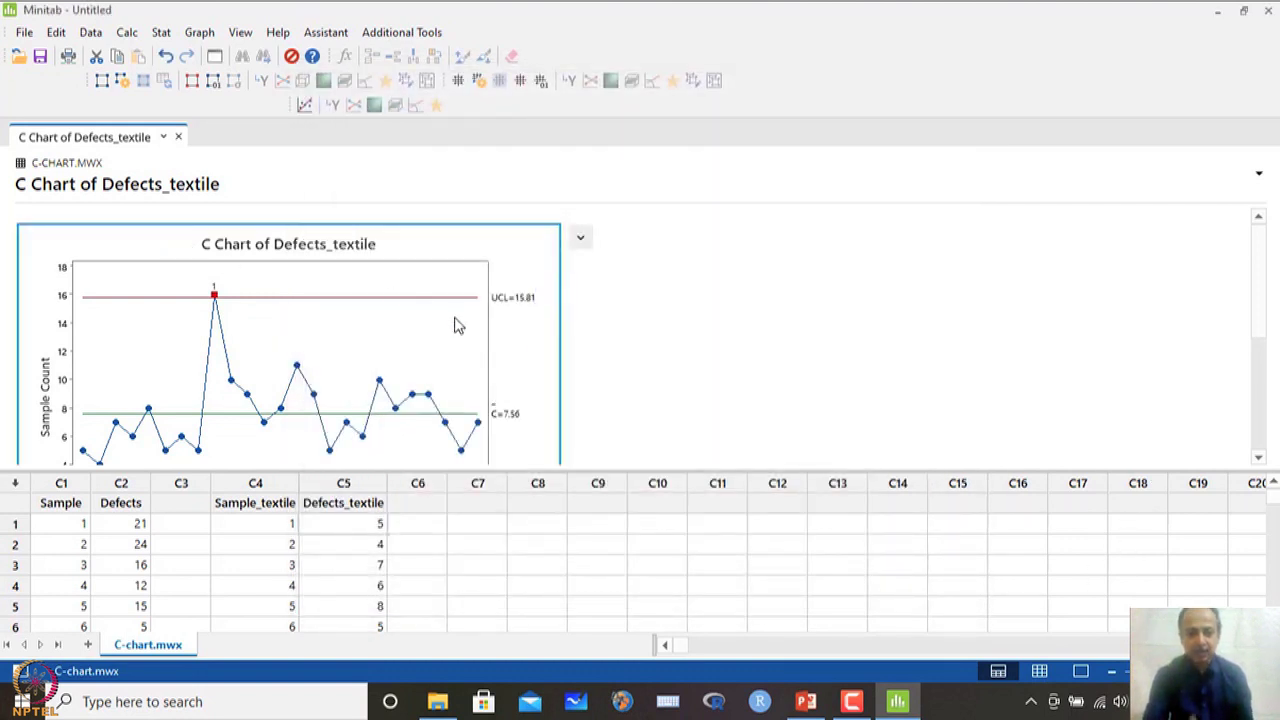
{"action": "left_click", "coordinate": [1271, 8]}
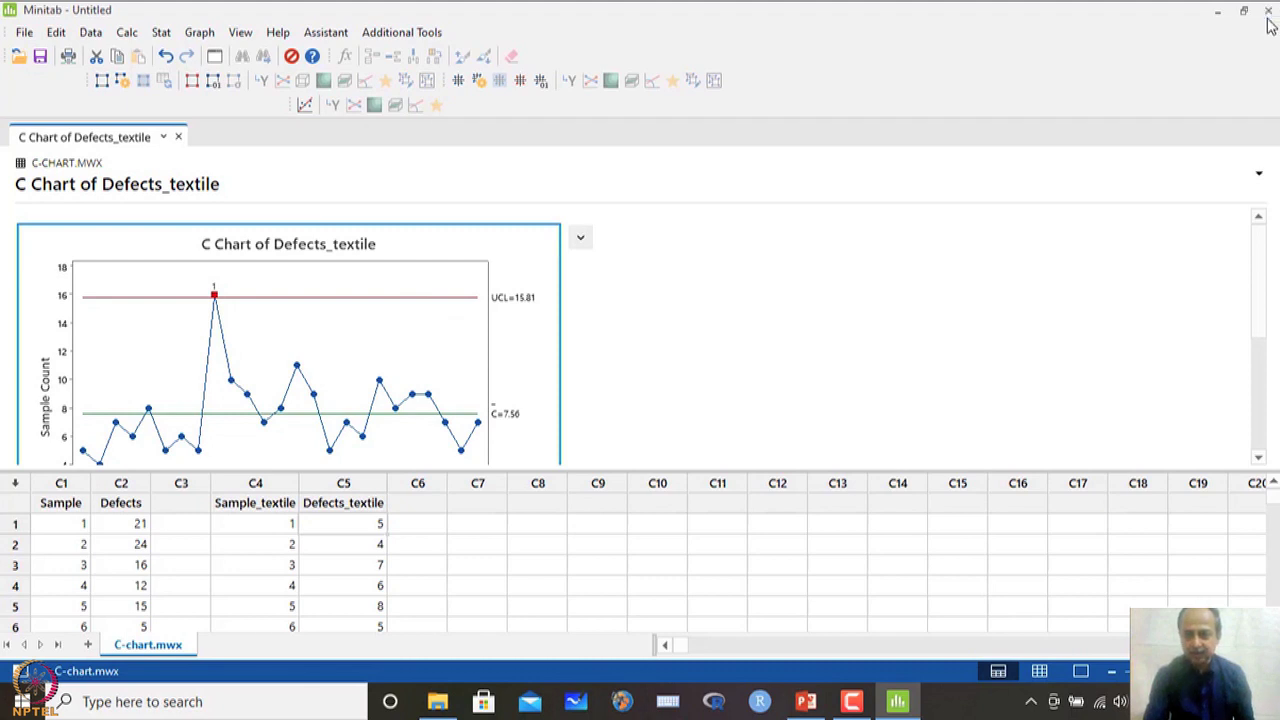
Discard the Minitab project and present the slides from slide 30 to the u chart slide.
{"action": "left_click", "coordinate": [680, 390]}
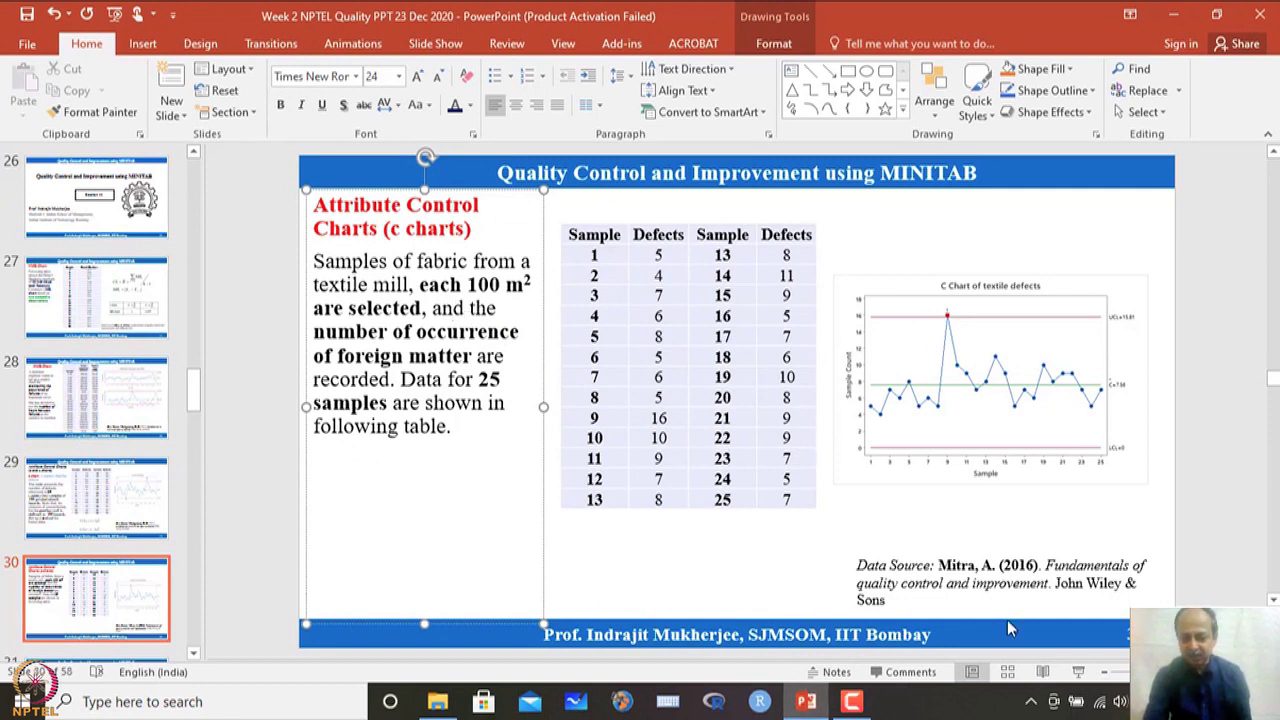
{"action": "left_click", "coordinate": [1079, 679]}
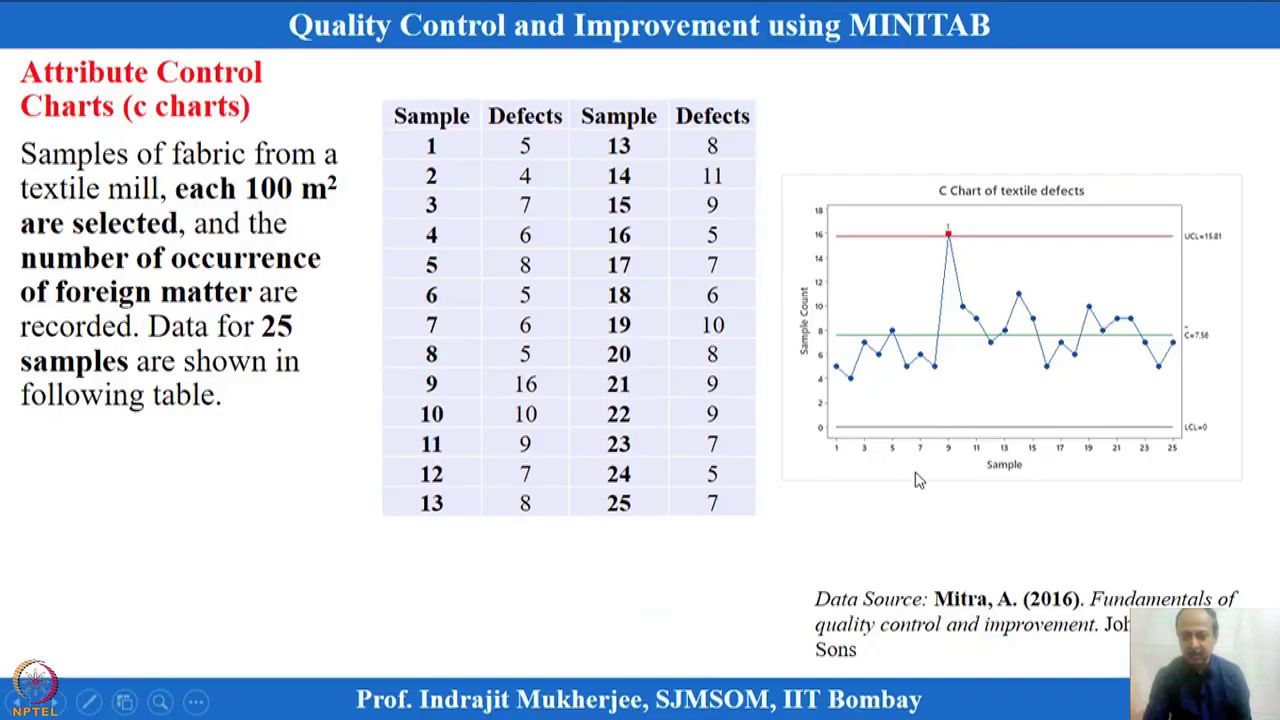
{"action": "left_click", "coordinate": [916, 477]}
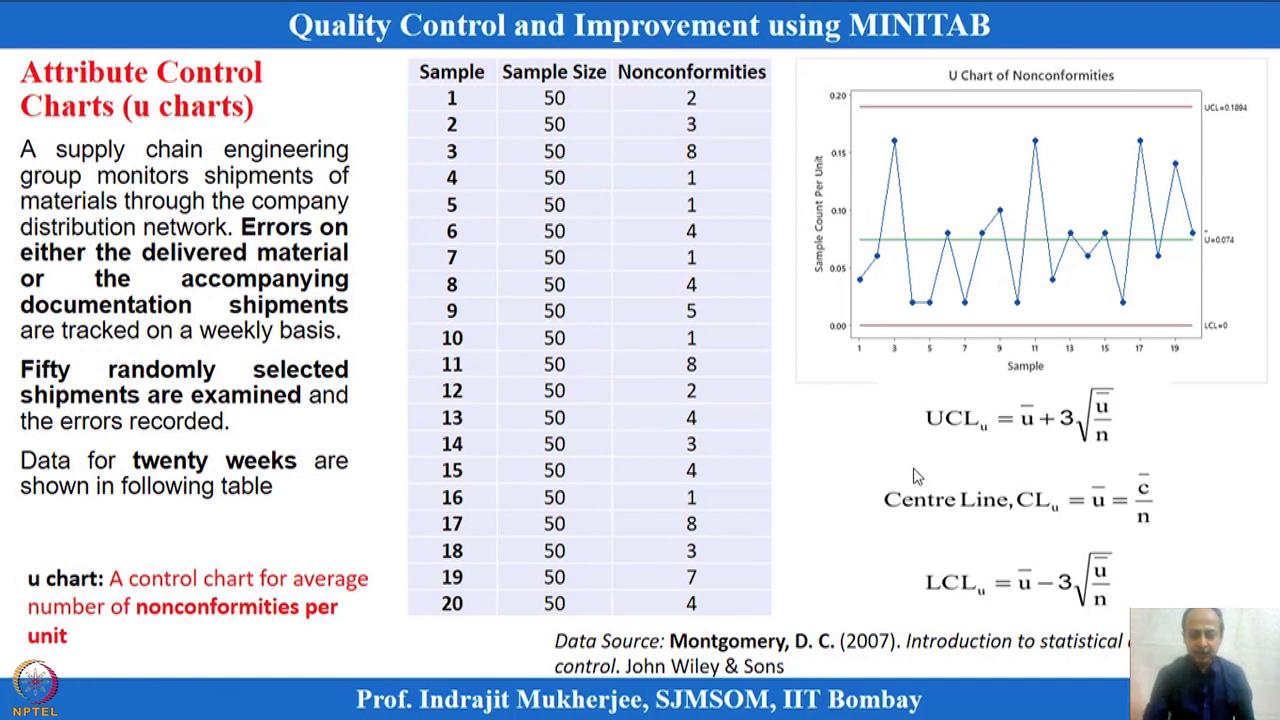
Underline Sample Size and Nonconformities on the u chart slide in red ink.
{"action": "key", "text": "ctrl+l"}
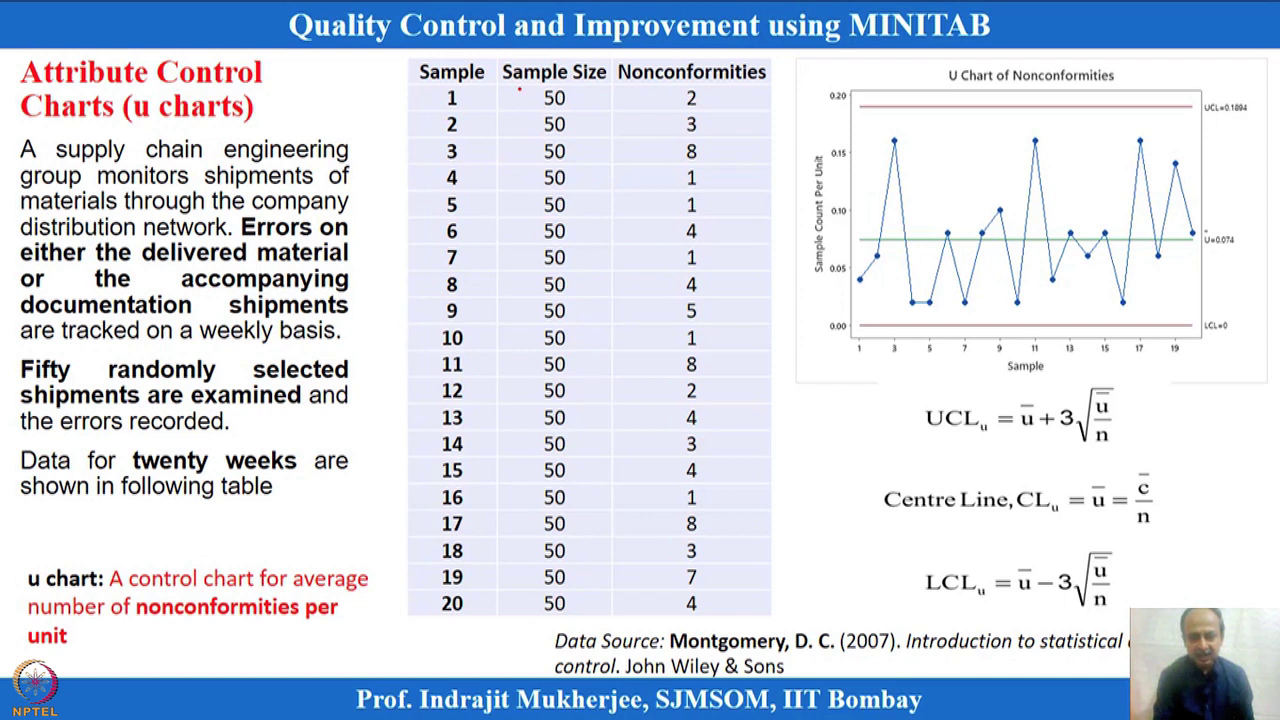
{"action": "mouse_move", "coordinate": [522, 88]}
{"action": "left_mouse_down"}
{"action": "mouse_move", "coordinate": [568, 88]}
{"action": "mouse_move", "coordinate": [574, 148]}
{"action": "mouse_move", "coordinate": [584, 128]}
{"action": "left_mouse_up"}
{"action": "left_click_drag", "start_coordinate": [711, 83], "coordinate": [736, 83]}
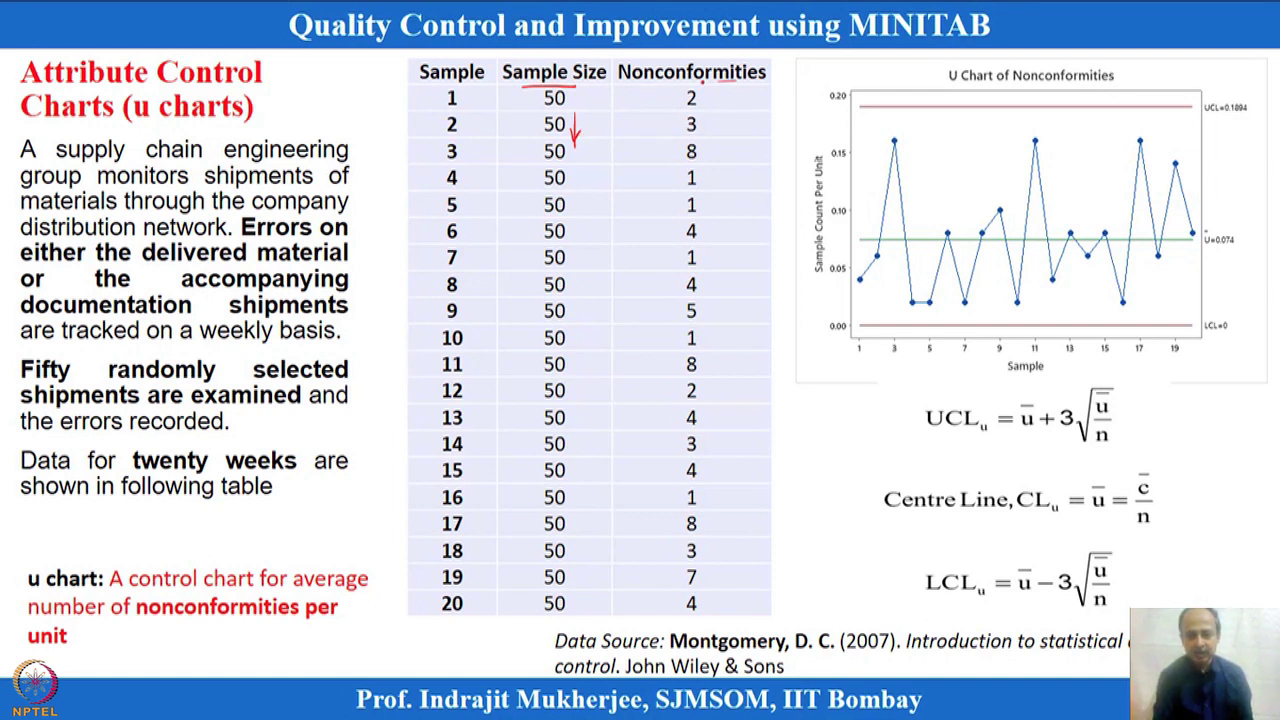